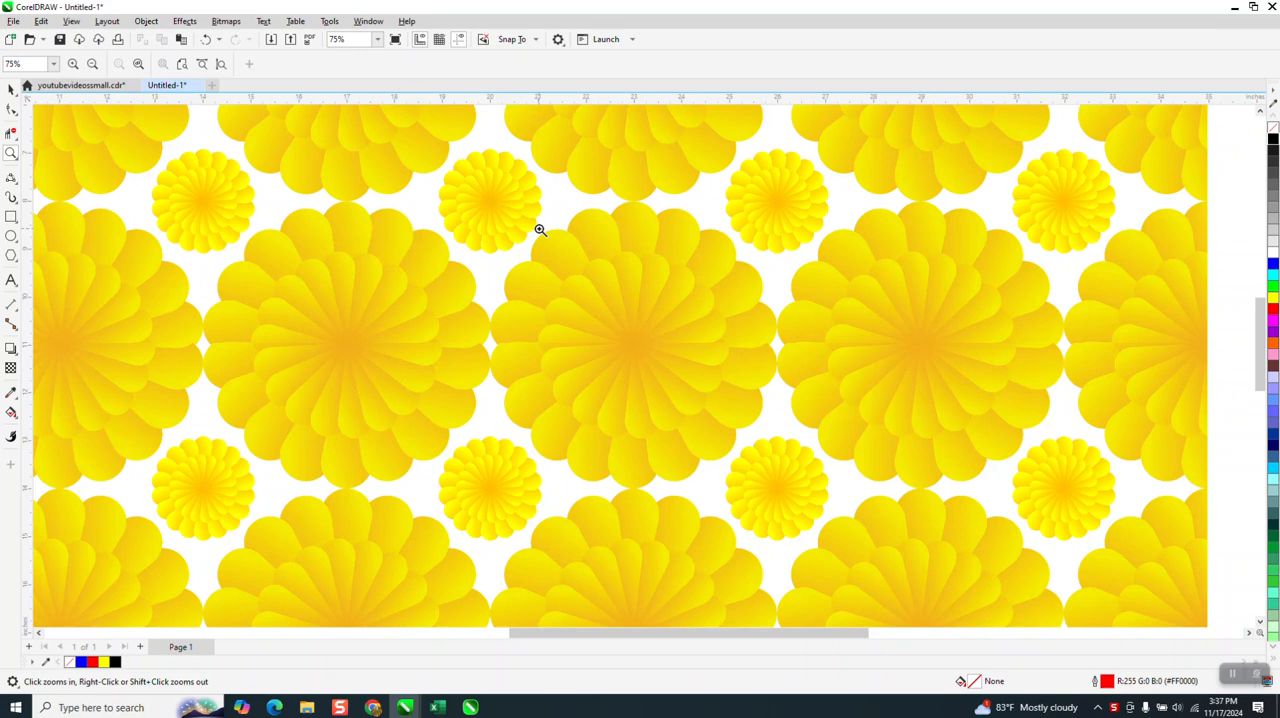
Step: Move the small yellow flower farther from the page and place a duplicate of it to its right
scroll(540, 230, "down", 4)
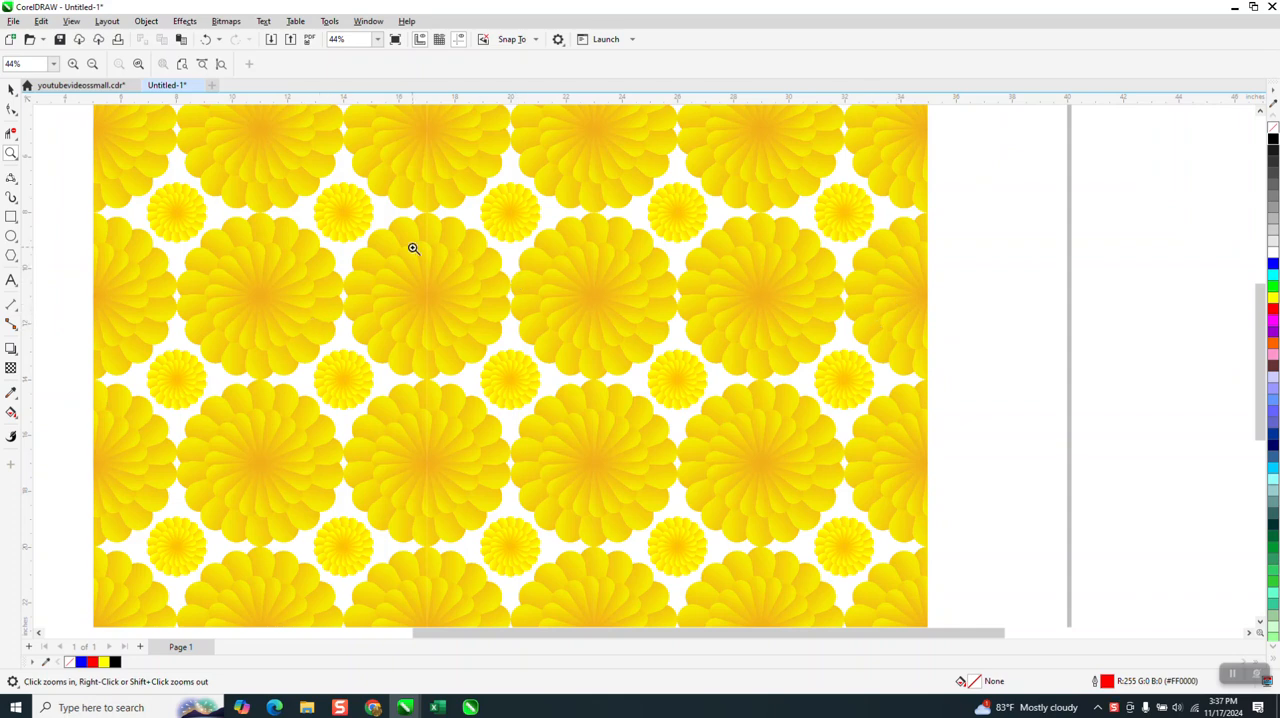
scroll(835, 170, "down", 2)
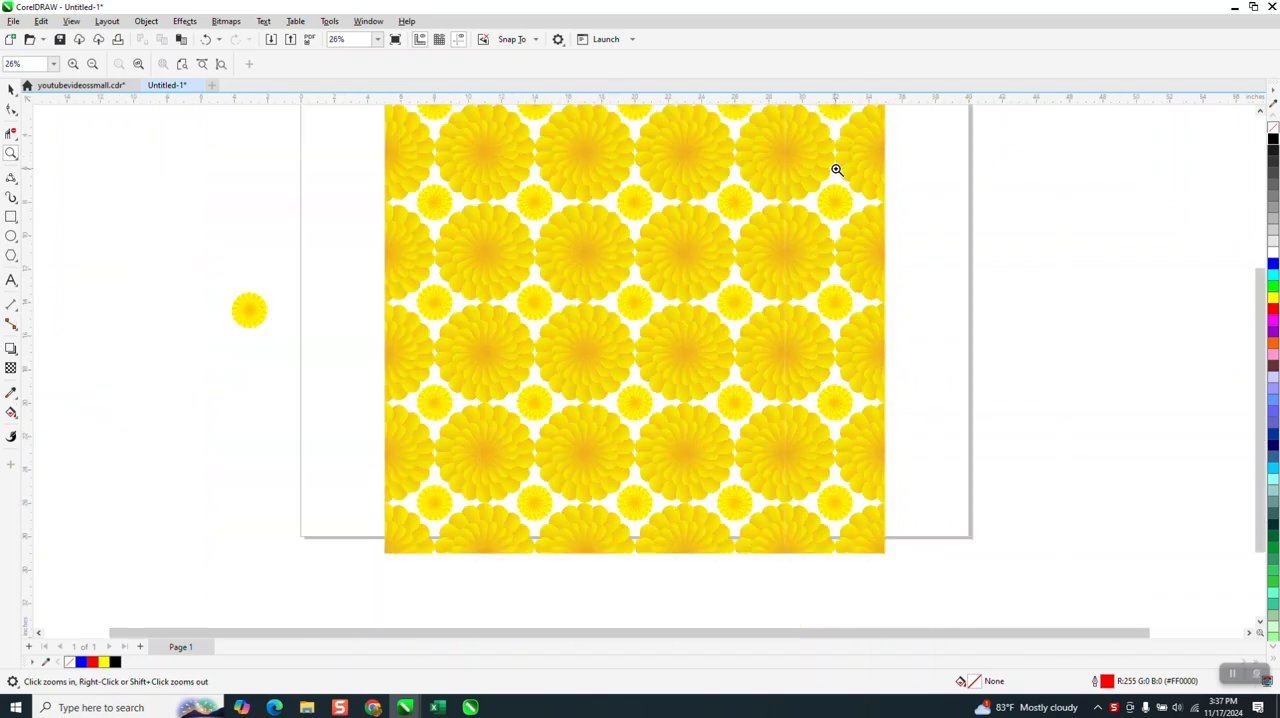
scroll(835, 170, "down", 1)
left_click(11, 89)
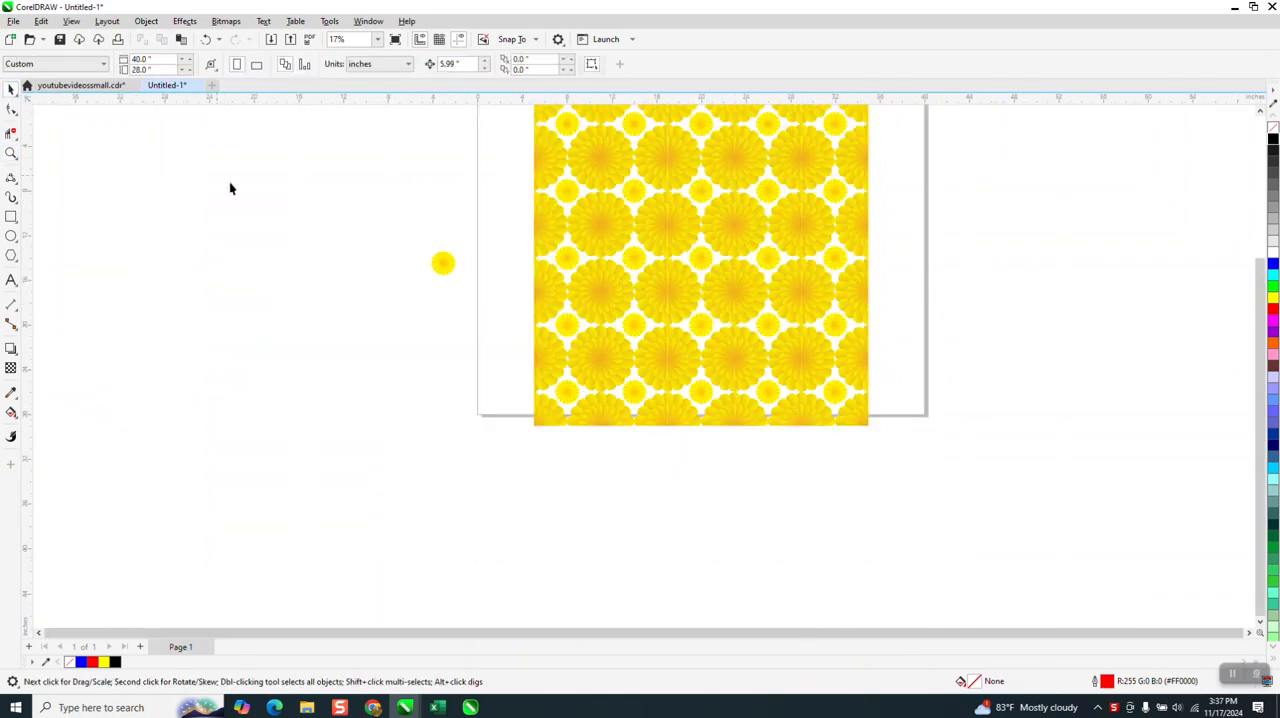
left_click_drag(440, 262, 375, 313)
left_click(11, 153)
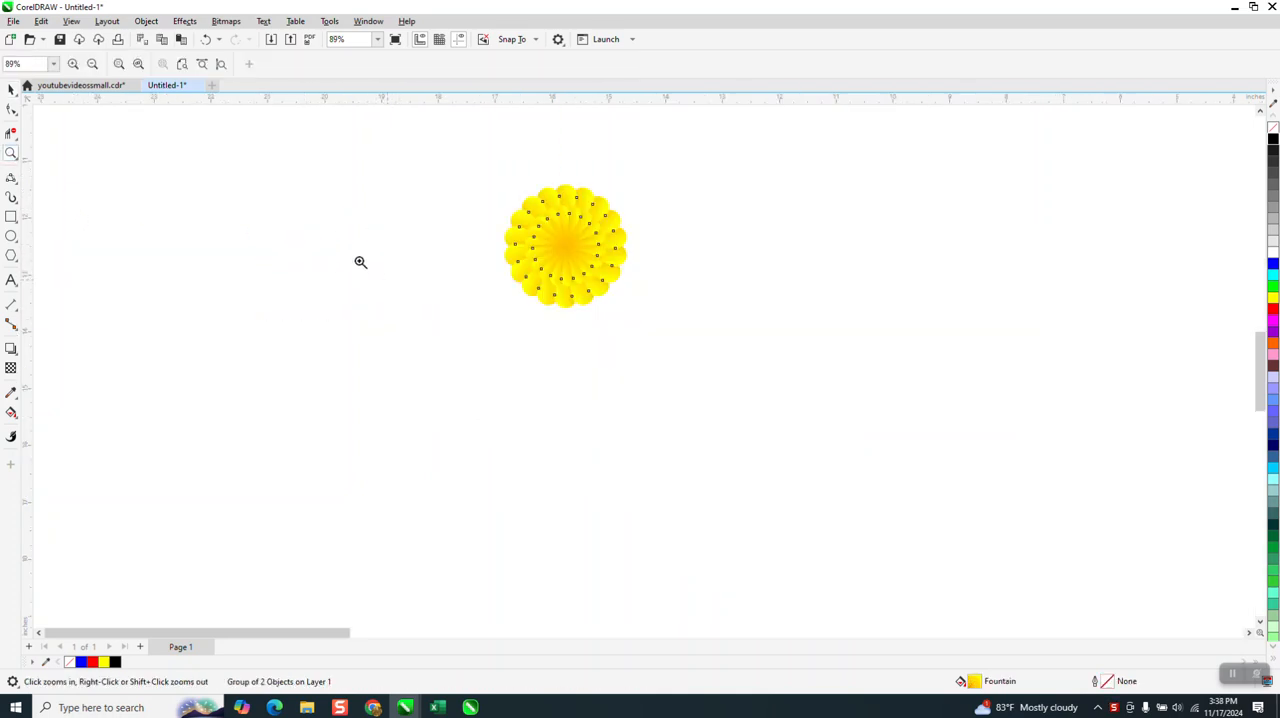
left_click(11, 89)
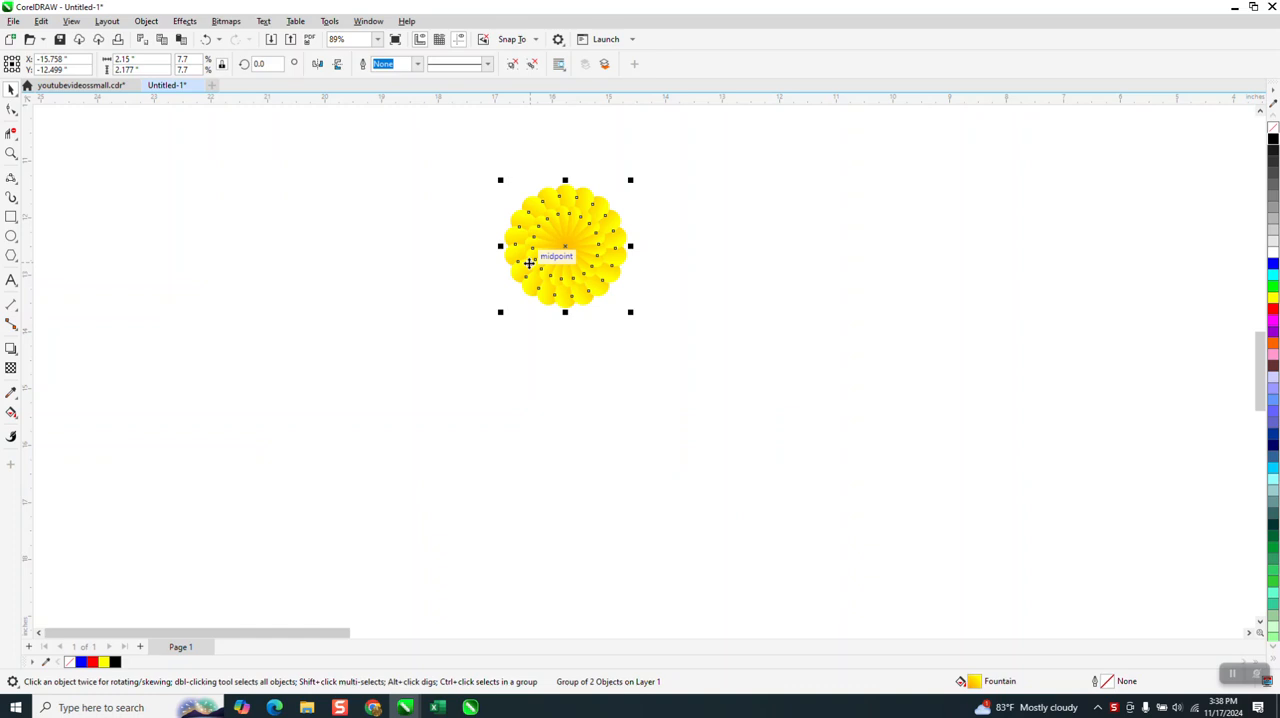
left_click_drag(562, 258, 912, 265)
left_click(576, 237)
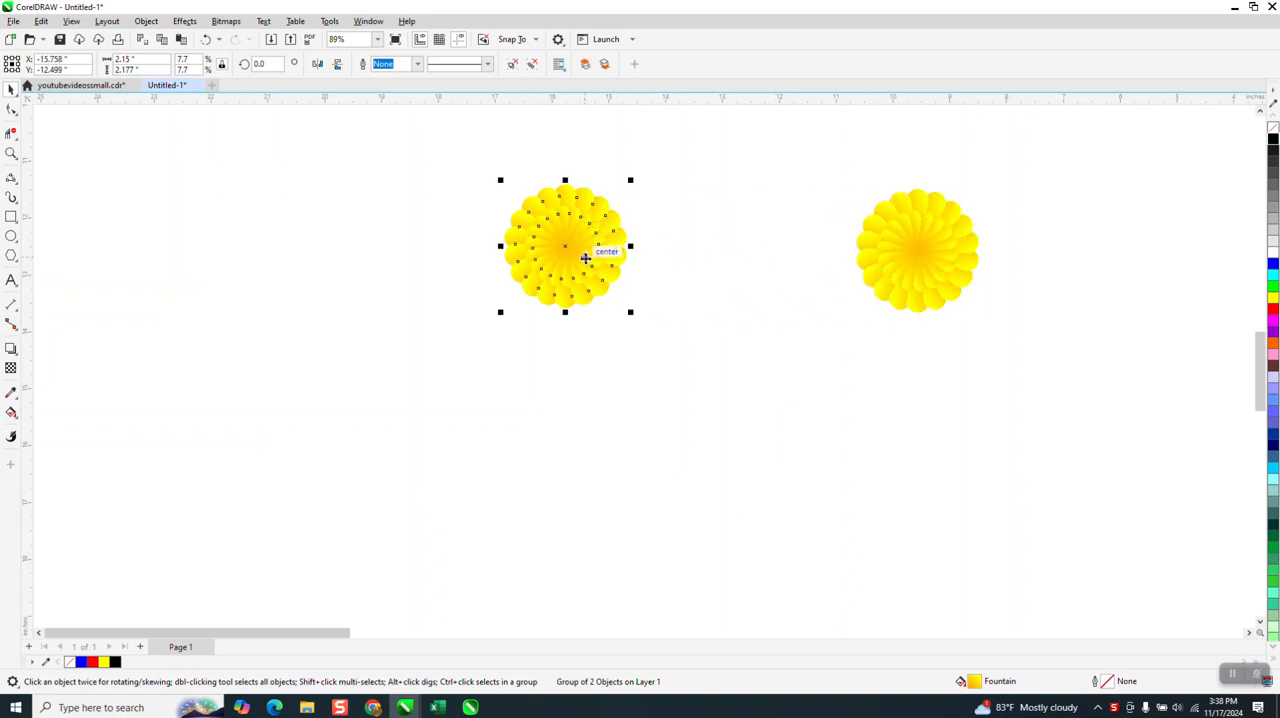
Step: Frame the original flower with a rectangle of exactly its size, remove the rectangle's outline, and check it in wireframe view
double_click(11, 217)
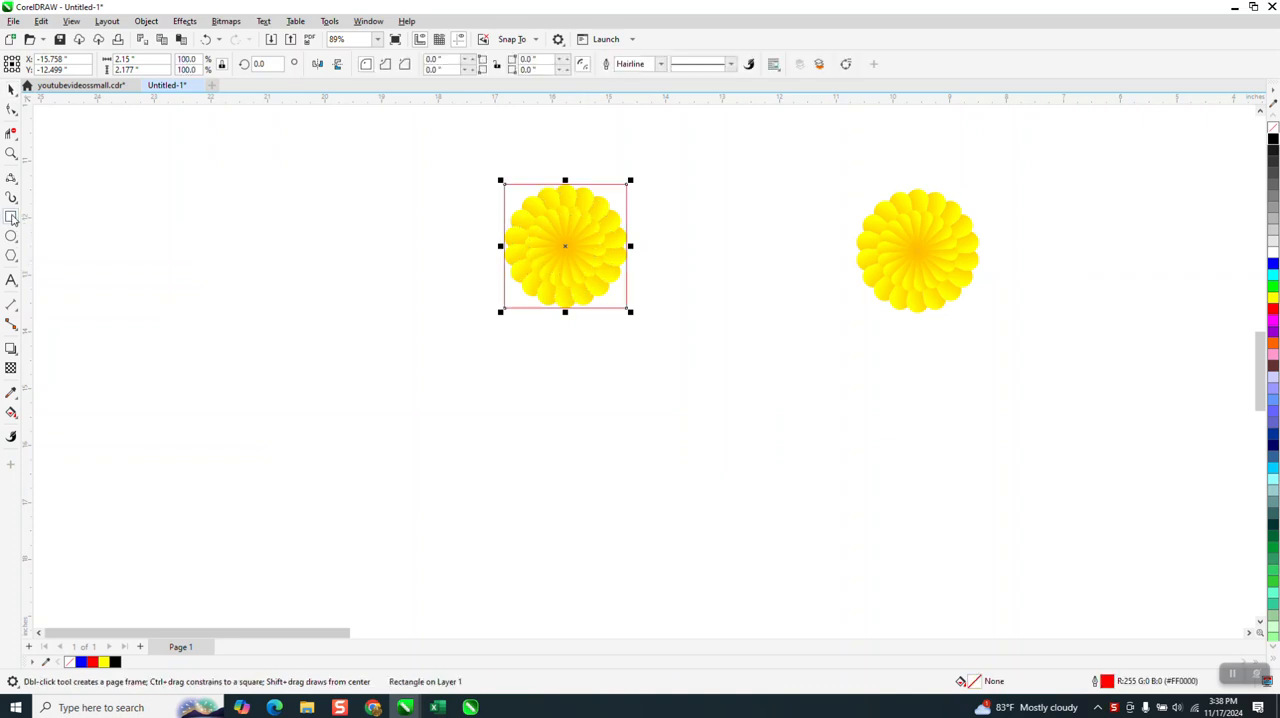
right_click(1273, 128)
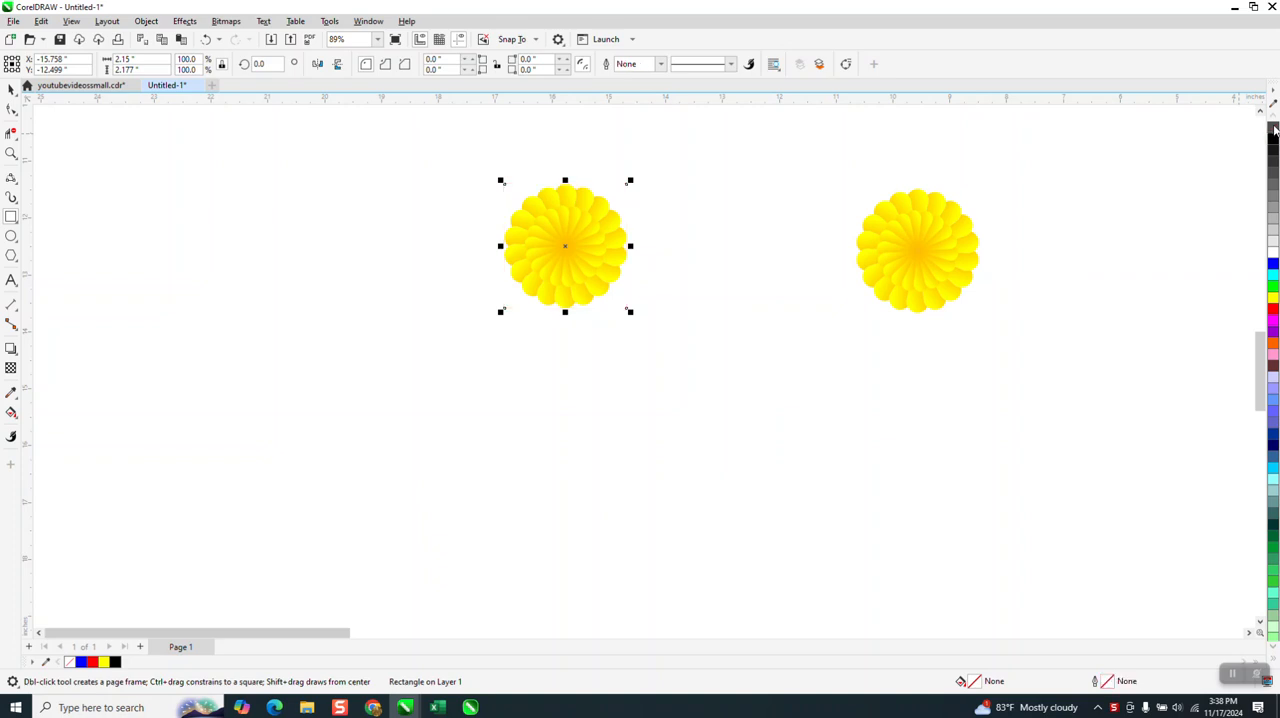
left_click(71, 21)
left_click(93, 44)
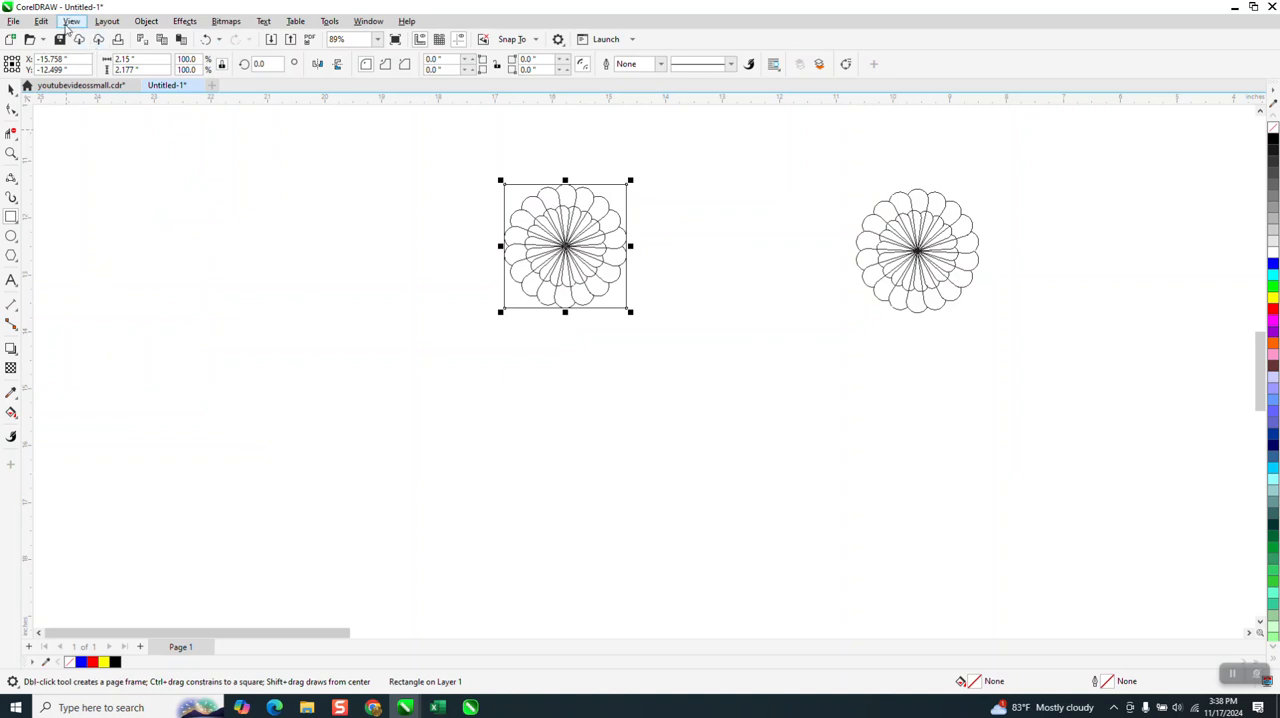
left_click(71, 21)
left_click(95, 67)
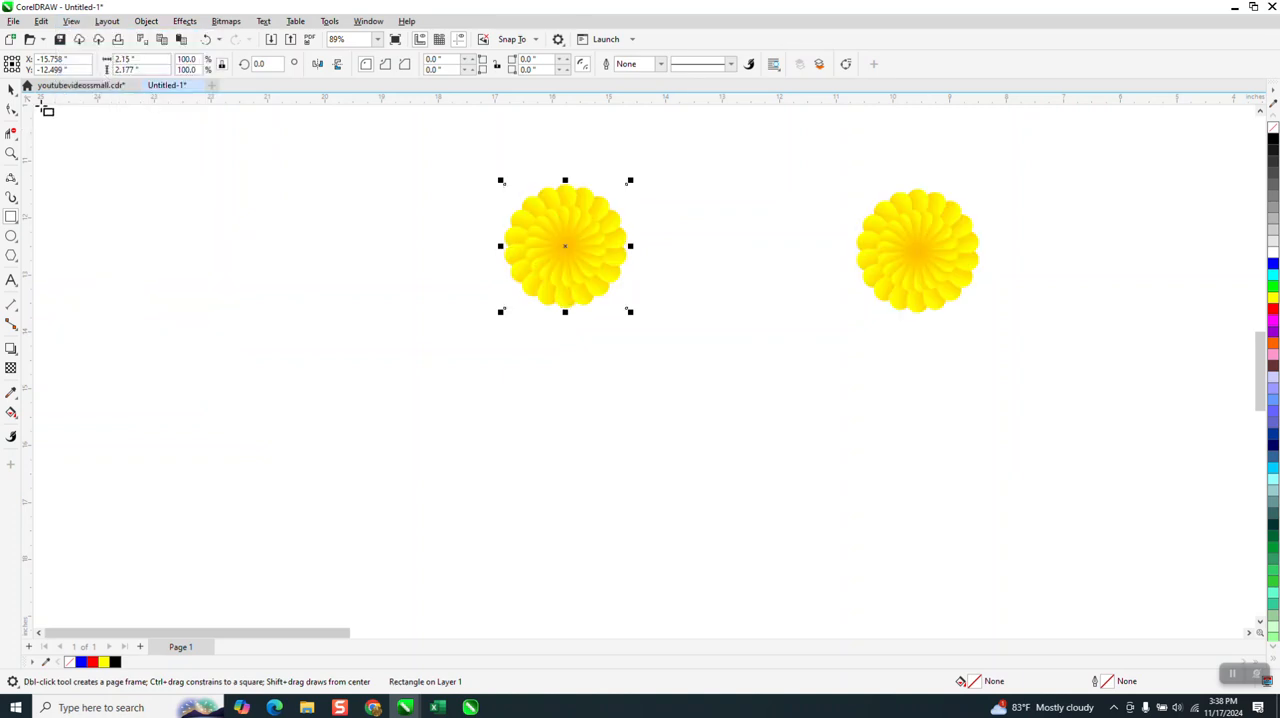
Step: Convert the flower and its invisible frame to a 300 dpi CMYK bitmap with anti-aliasing and a transparent background
left_click(9, 90)
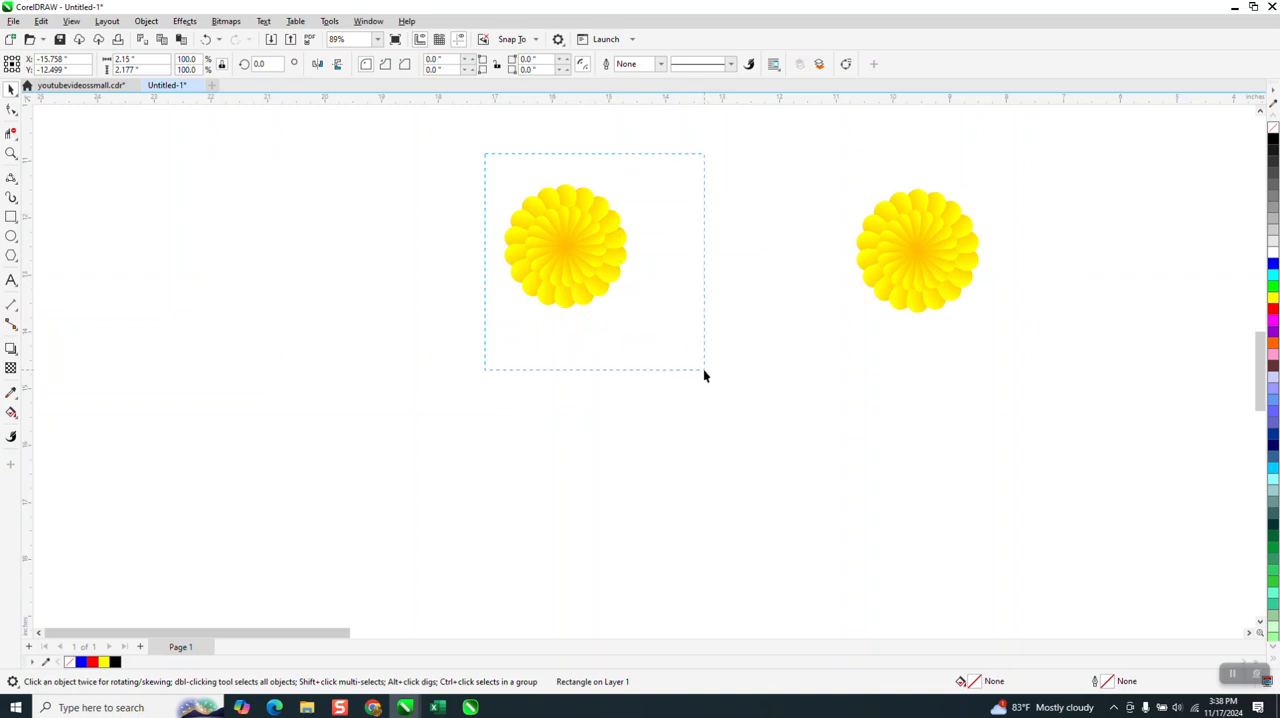
left_click_drag(704, 376, 681, 480)
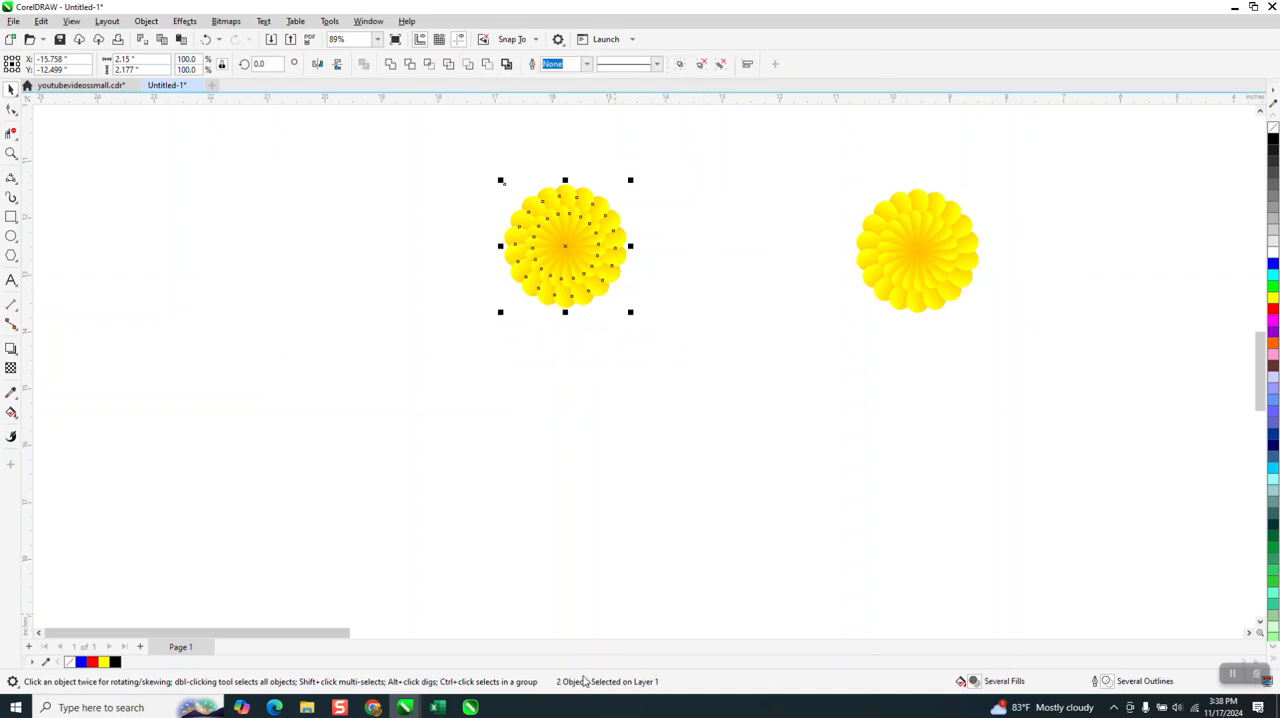
left_click(230, 24)
left_click(243, 38)
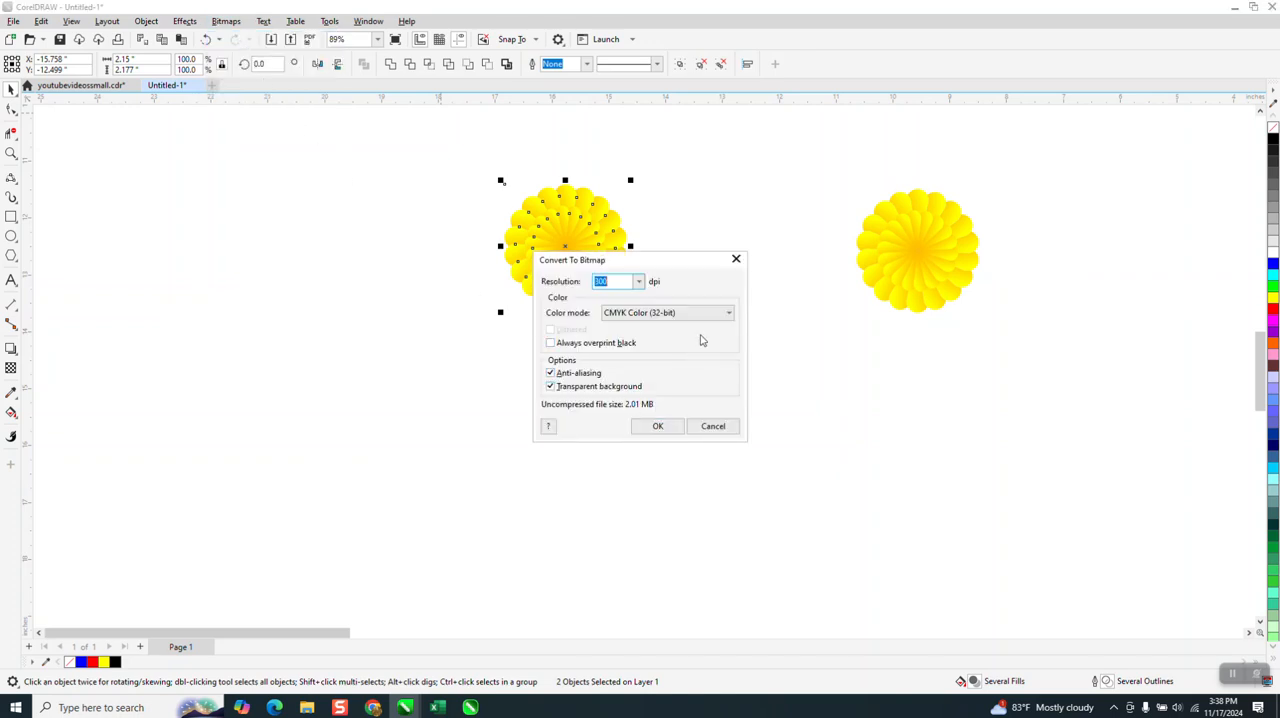
left_click(658, 429)
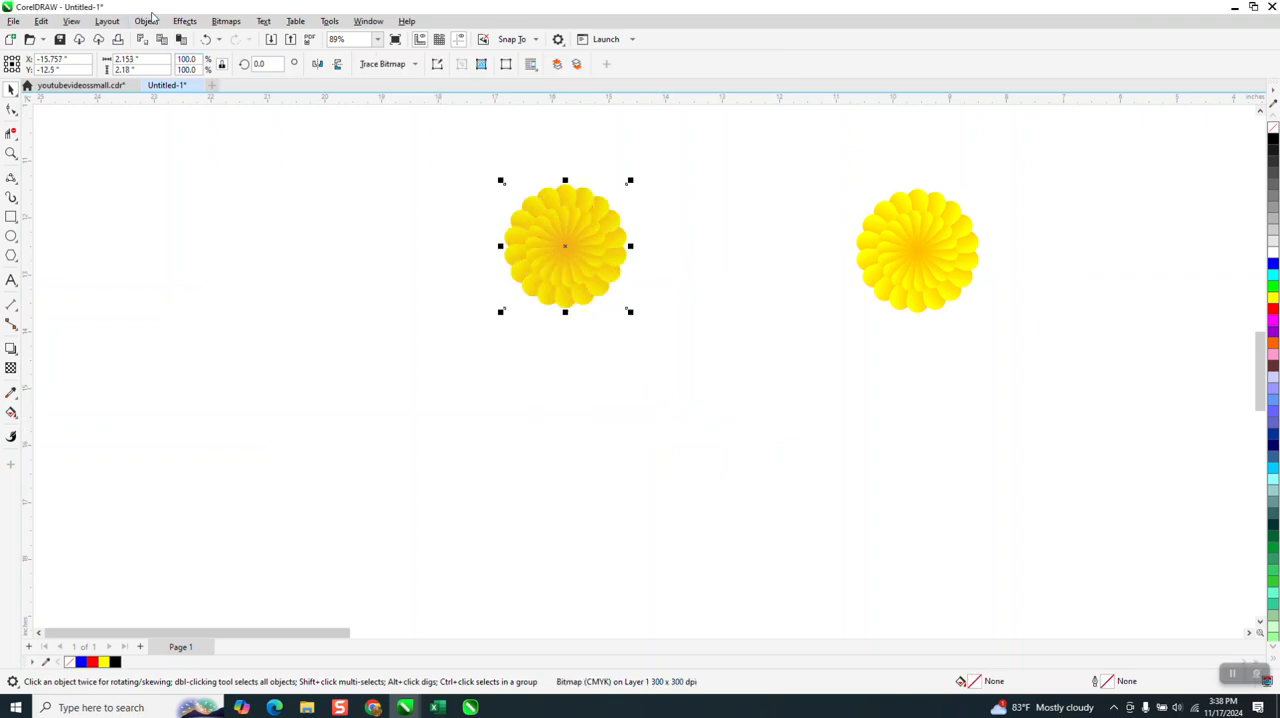
Step: Apply the Offset distortion to the flower bitmap with 50% horizontal and vertical shift in Wrap Around mode
left_click(185, 21)
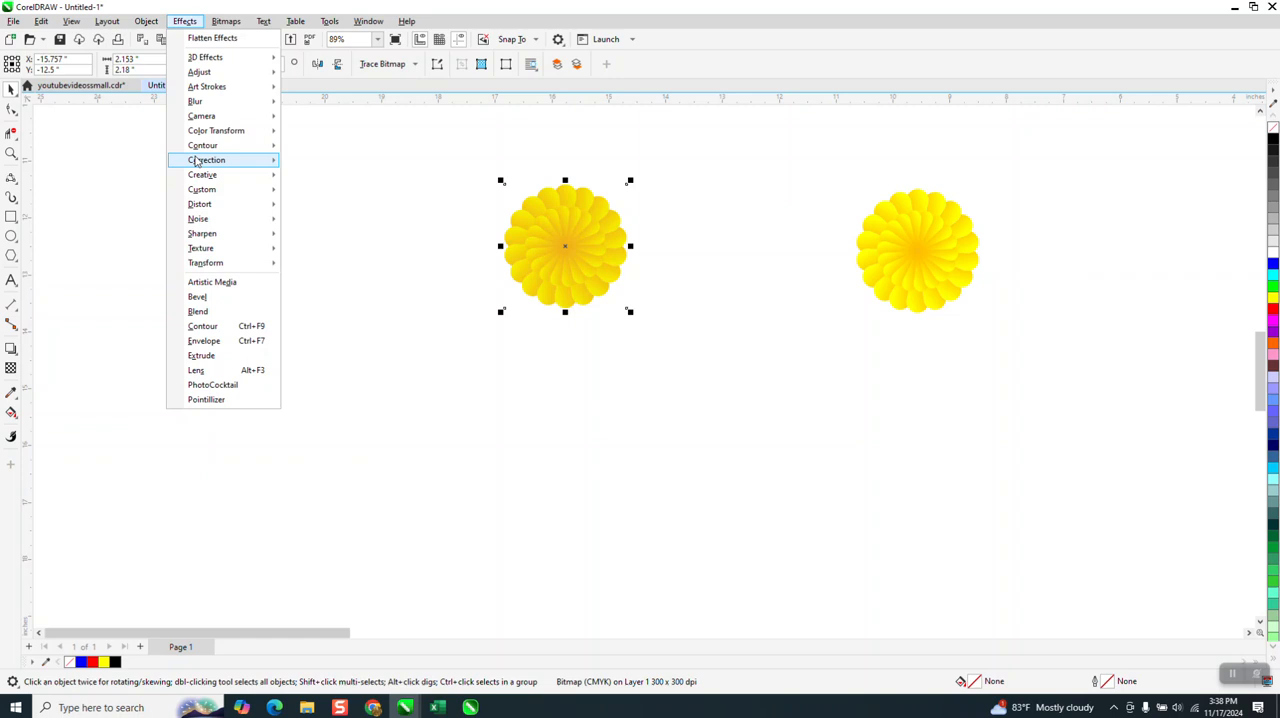
mouse_move(197, 163)
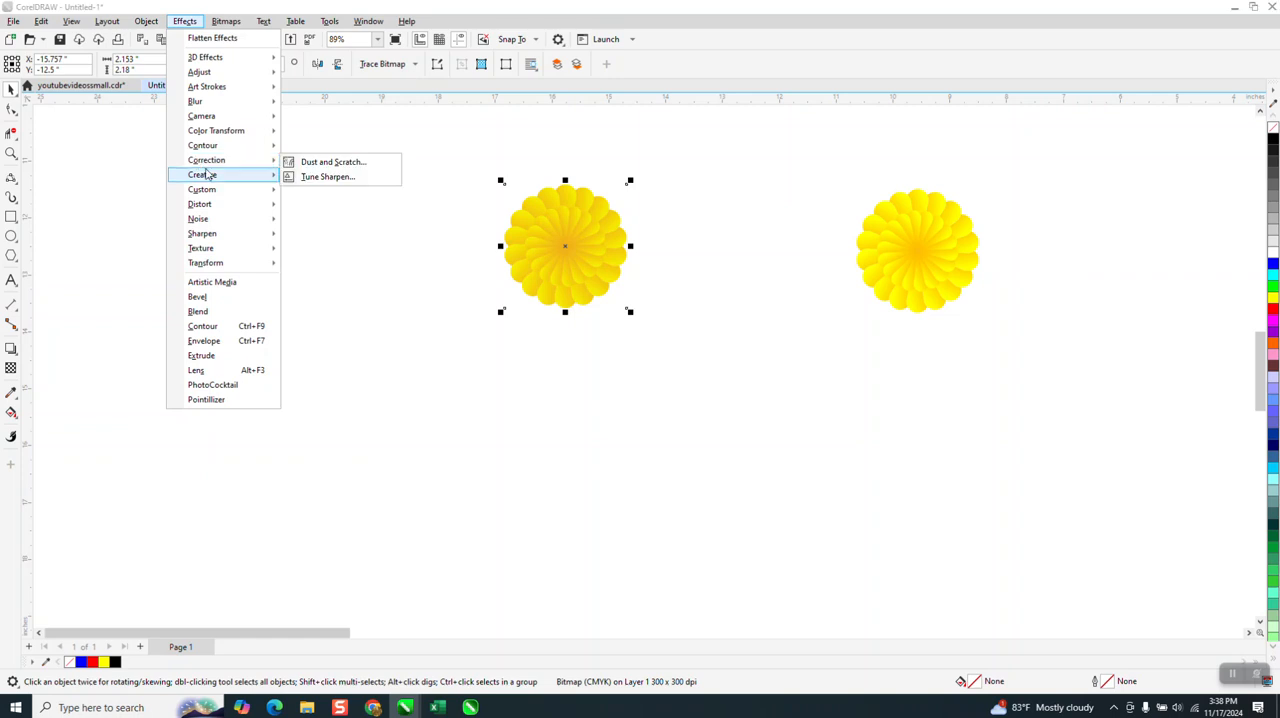
mouse_move(209, 204)
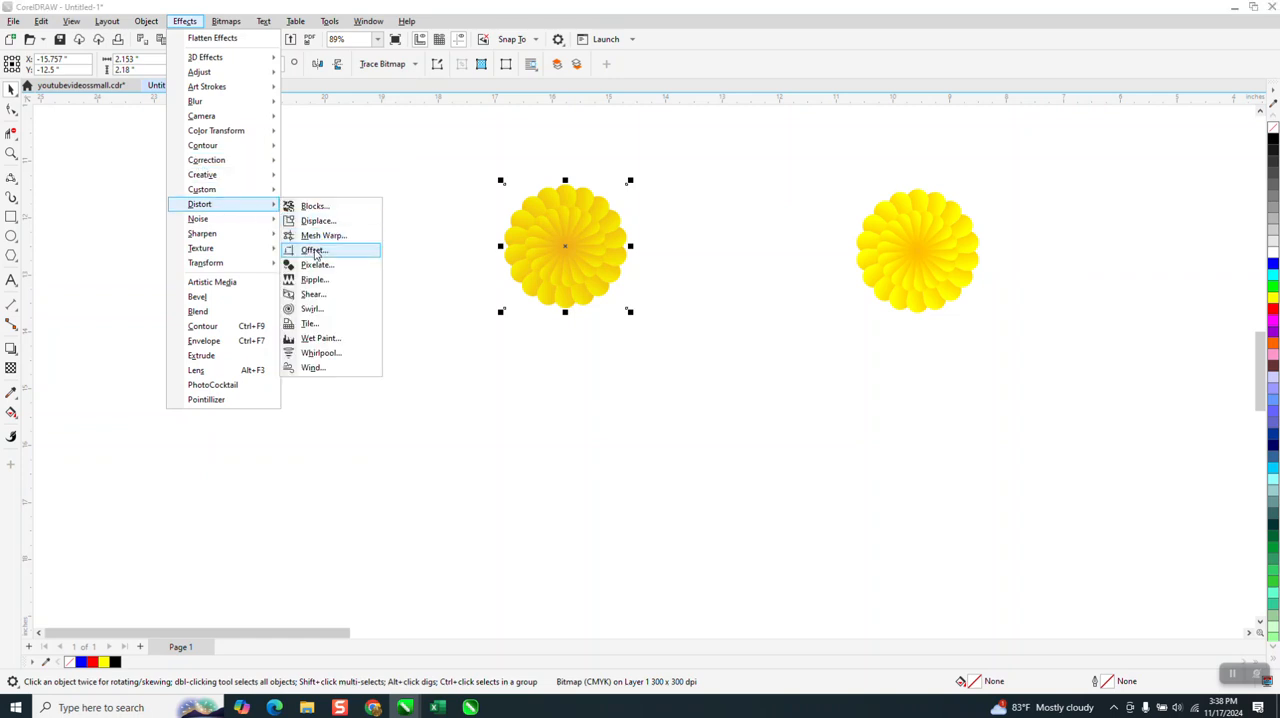
left_click(314, 250)
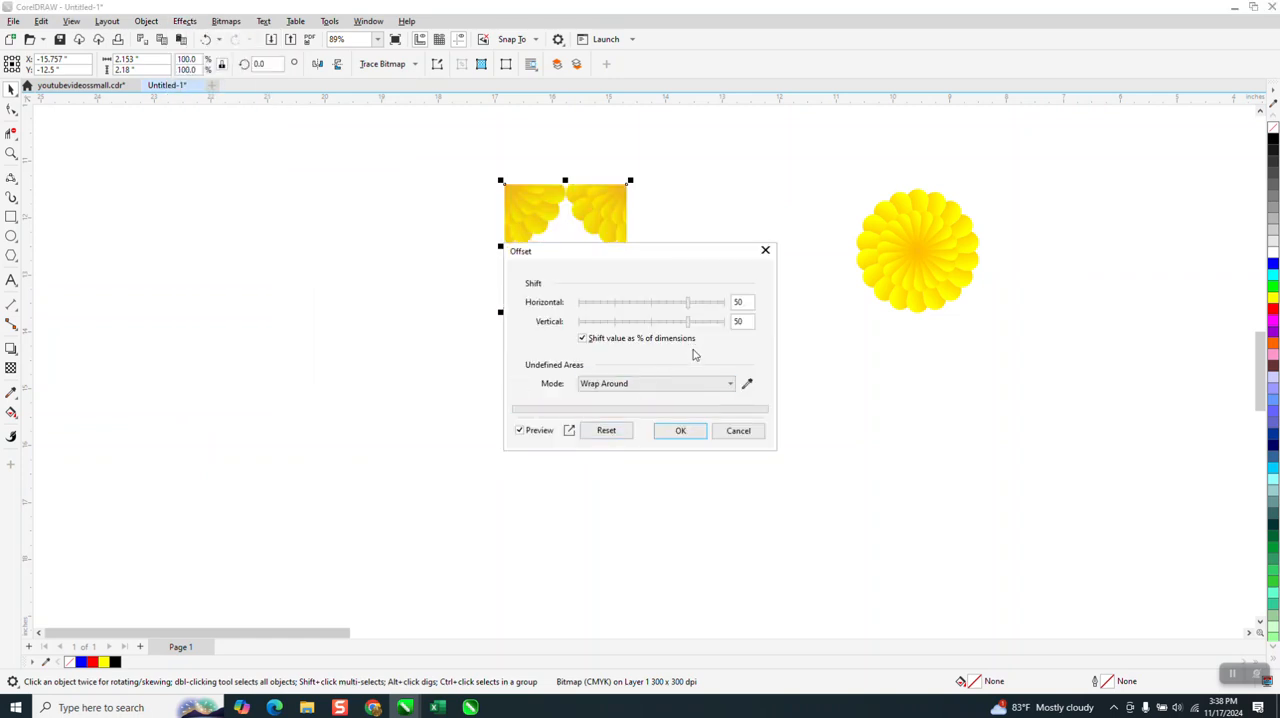
left_click(698, 432)
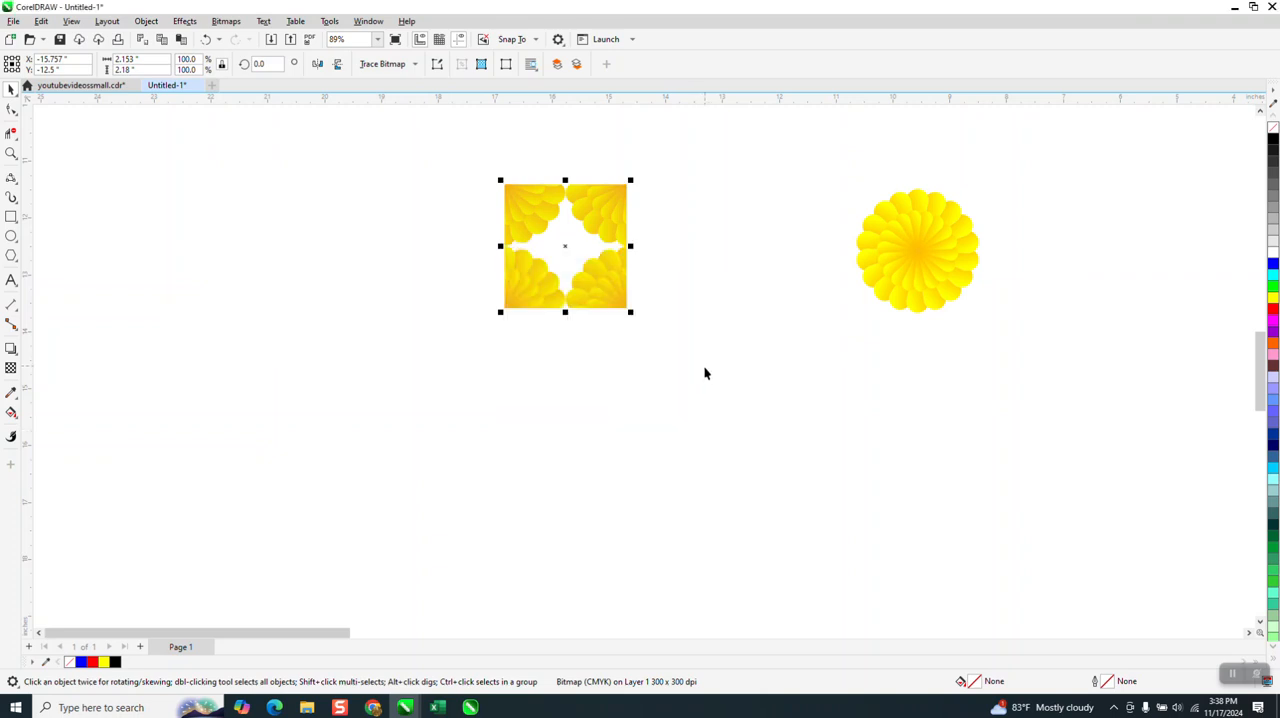
Step: Center the offset tile on the page and move the finished flower pattern off the page to the right
left_click(611, 292)
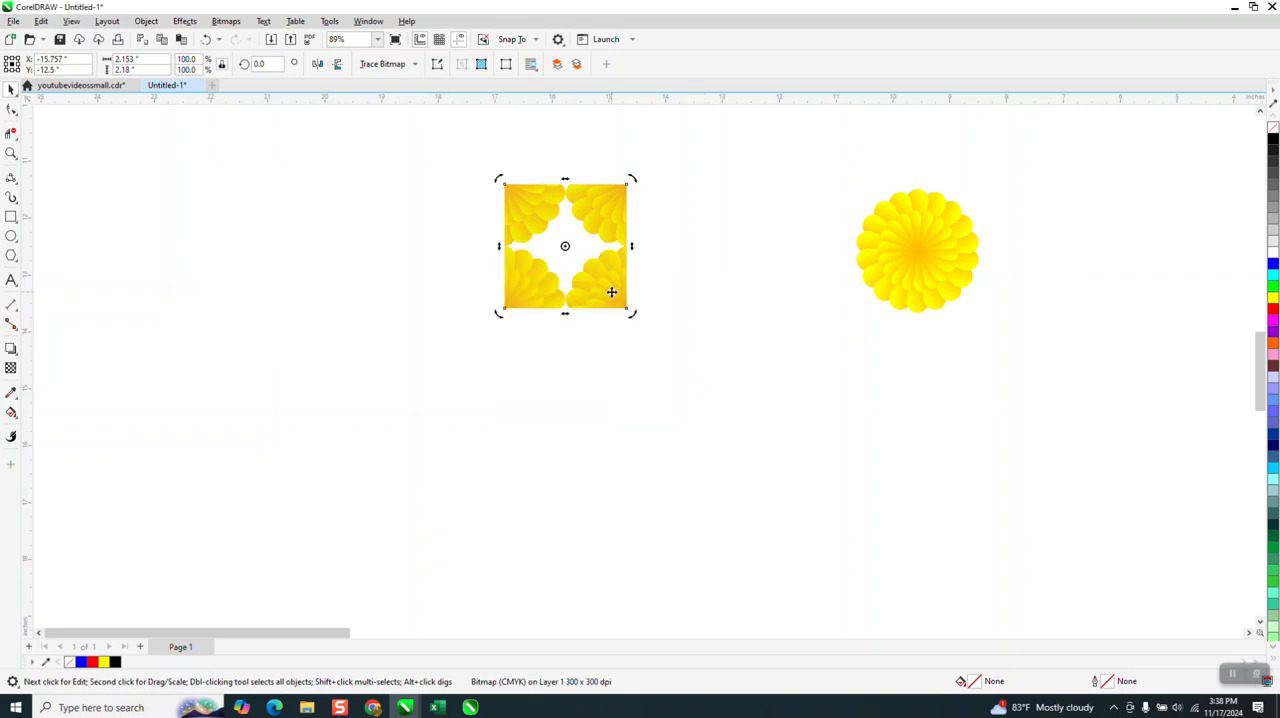
key("p")
scroll(590, 266, "down", 6)
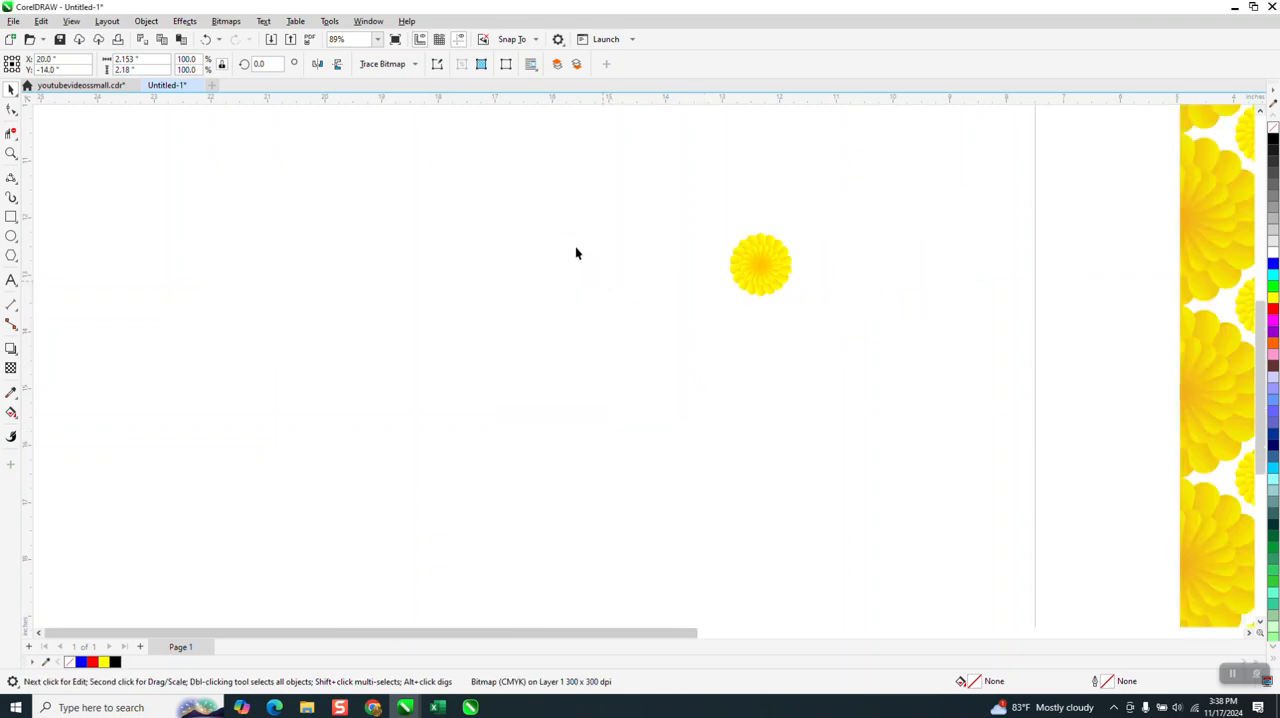
scroll(937, 340, "down", 2)
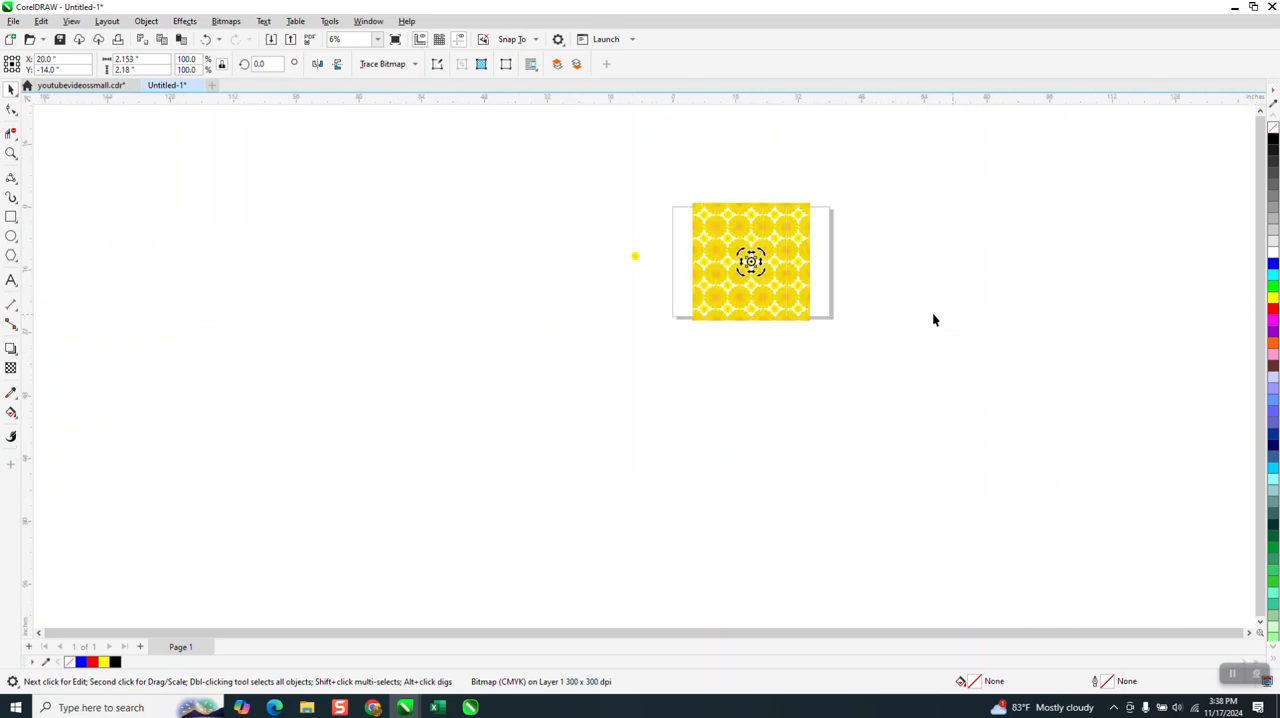
left_click_drag(818, 263, 982, 262)
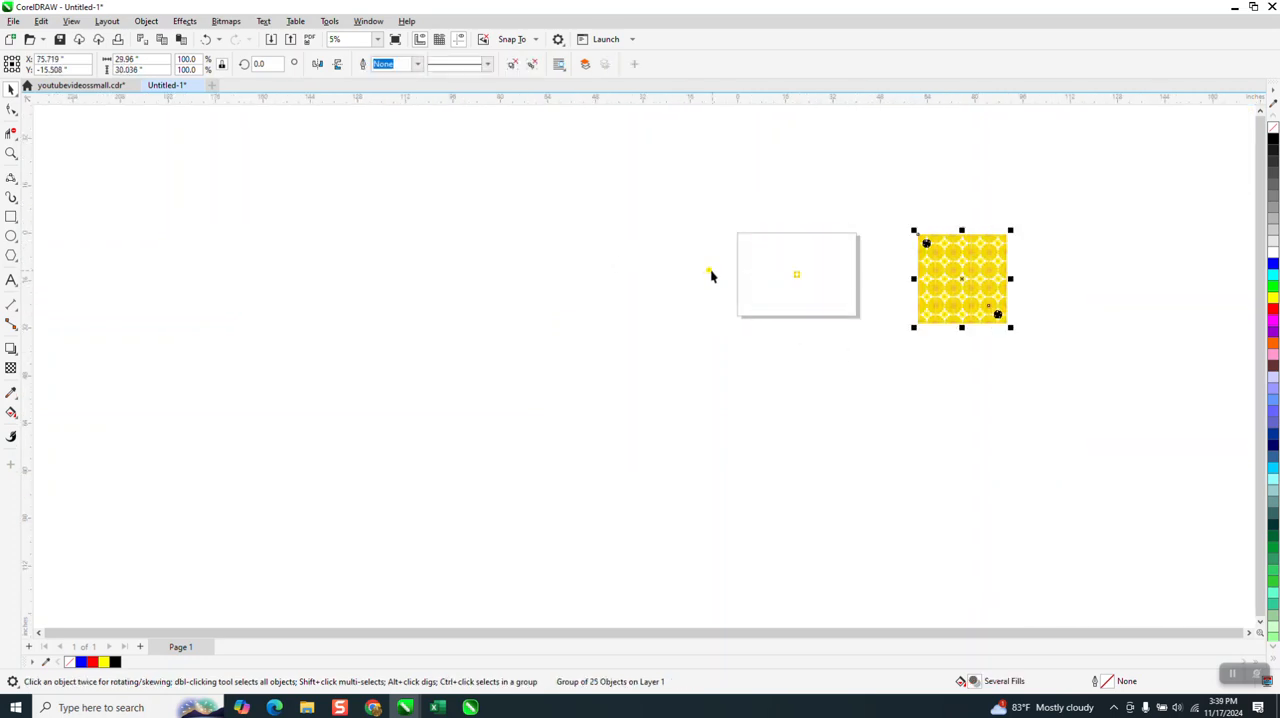
Step: Move the duplicate flower onto the page, to the left of the offset tile
left_click_drag(710, 276, 780, 280)
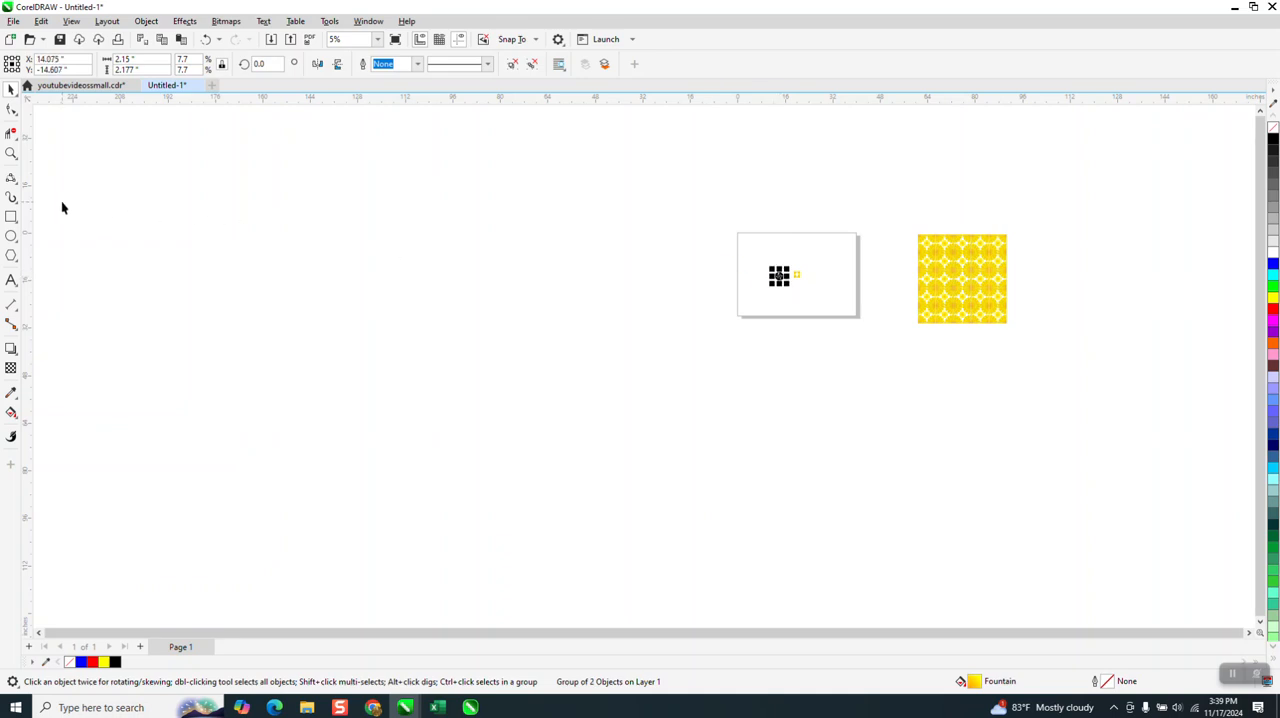
left_click(11, 153)
left_click_drag(738, 236, 923, 355)
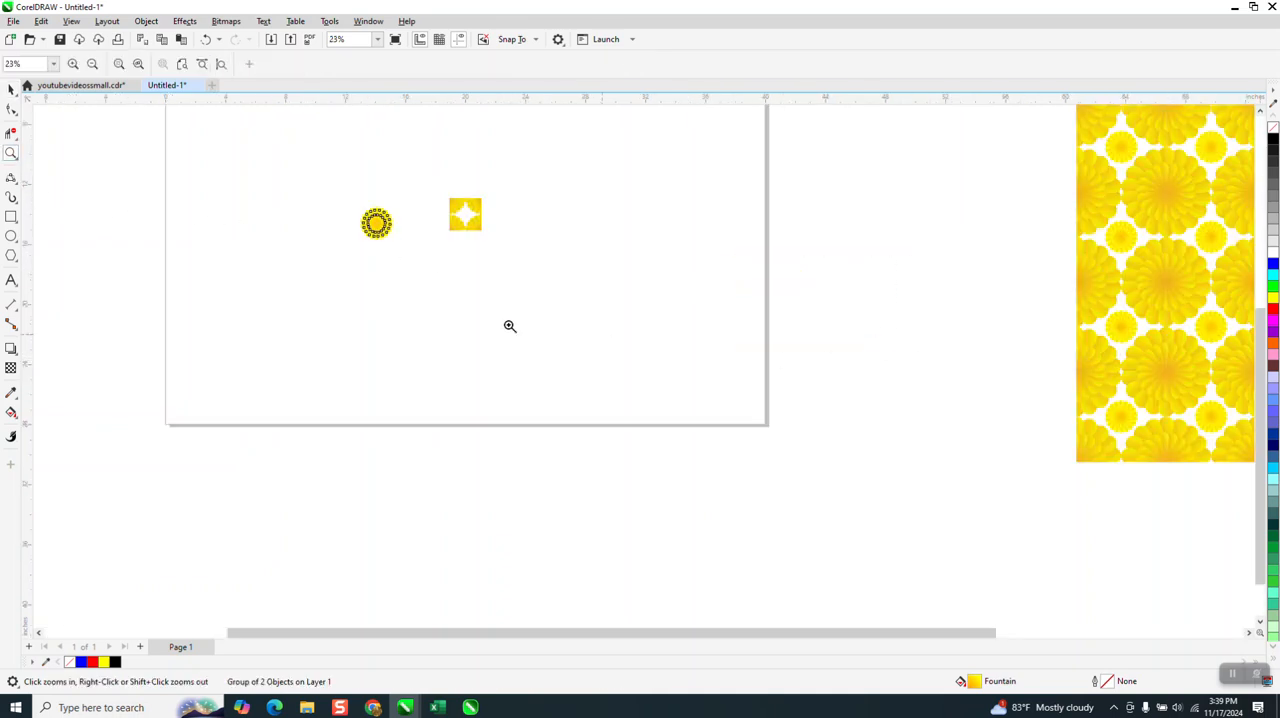
left_click(12, 89)
left_click_drag(278, 185, 619, 298)
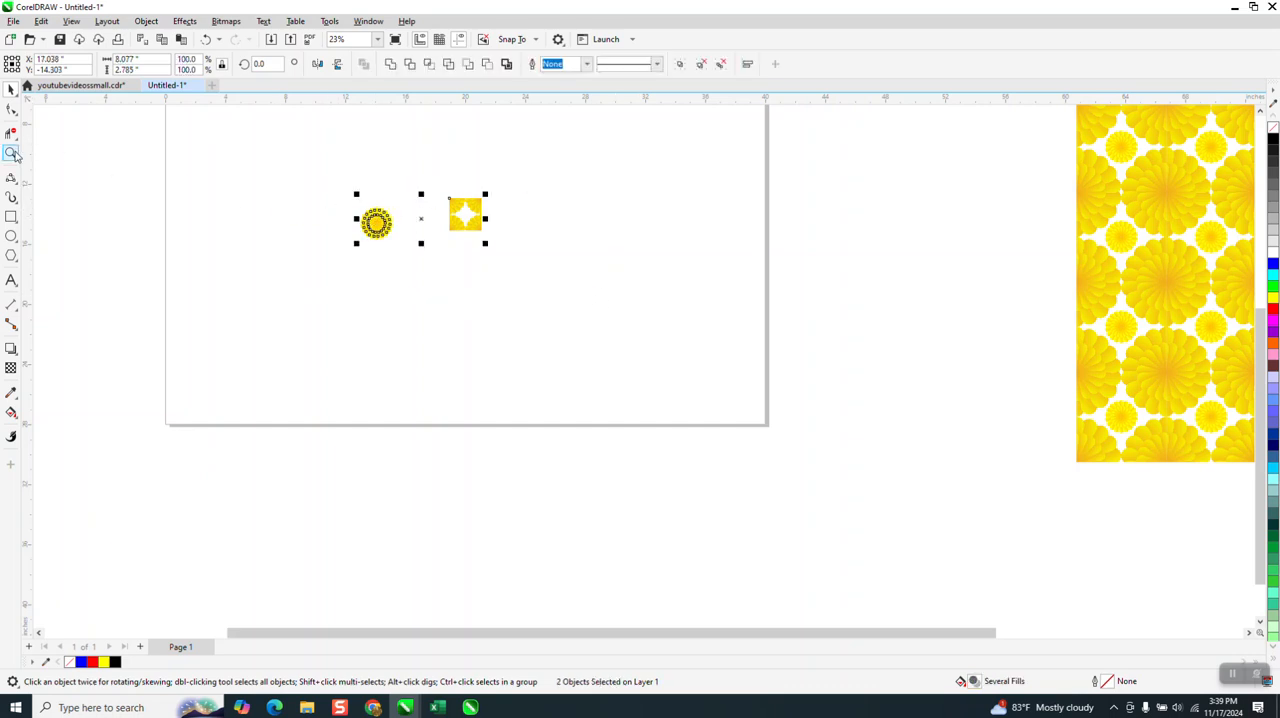
left_click(11, 153)
left_click_drag(328, 178, 588, 275)
Step: Shrink the duplicate flower to about 1.09 inches wide and center it on the page inside the offset tile
left_click(11, 89)
left_click(308, 291)
left_click(312, 304)
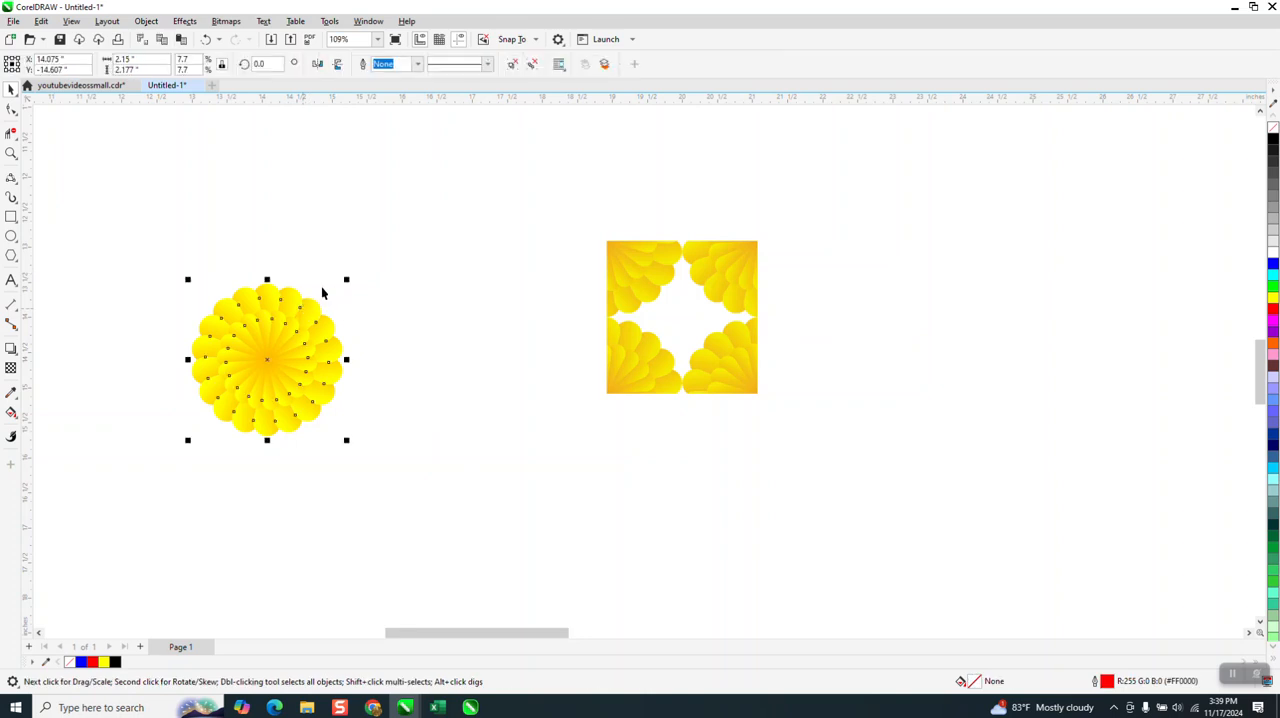
left_click_drag(349, 279, 294, 349)
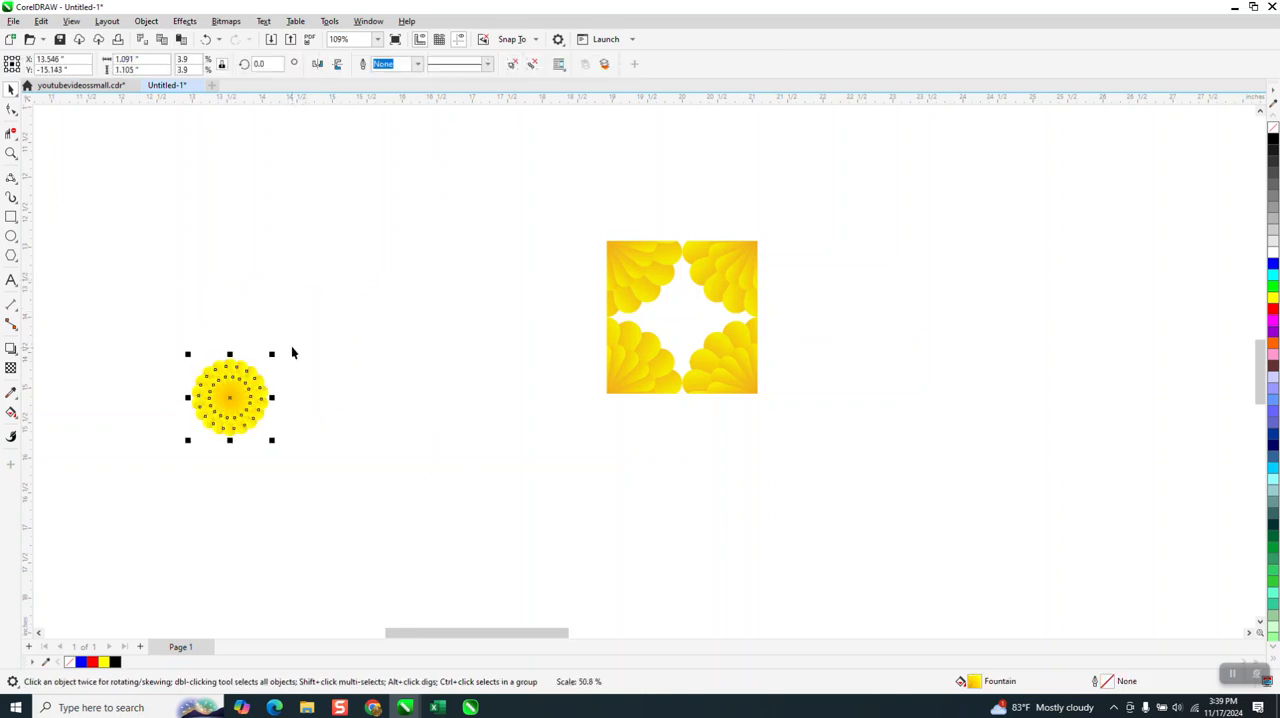
key("p")
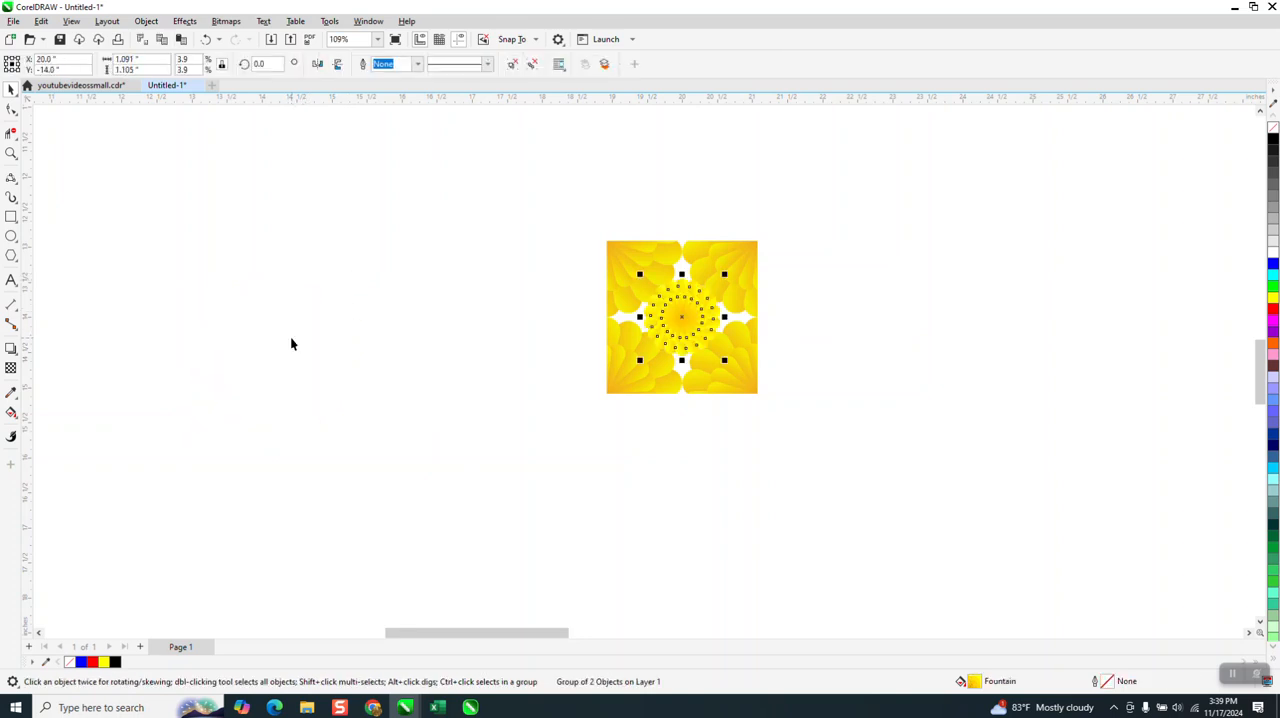
Step: Shrink the center flower about its middle to about 0.85 inches wide so it clears the corner petals
left_click(11, 152)
left_click_drag(634, 268, 726, 375)
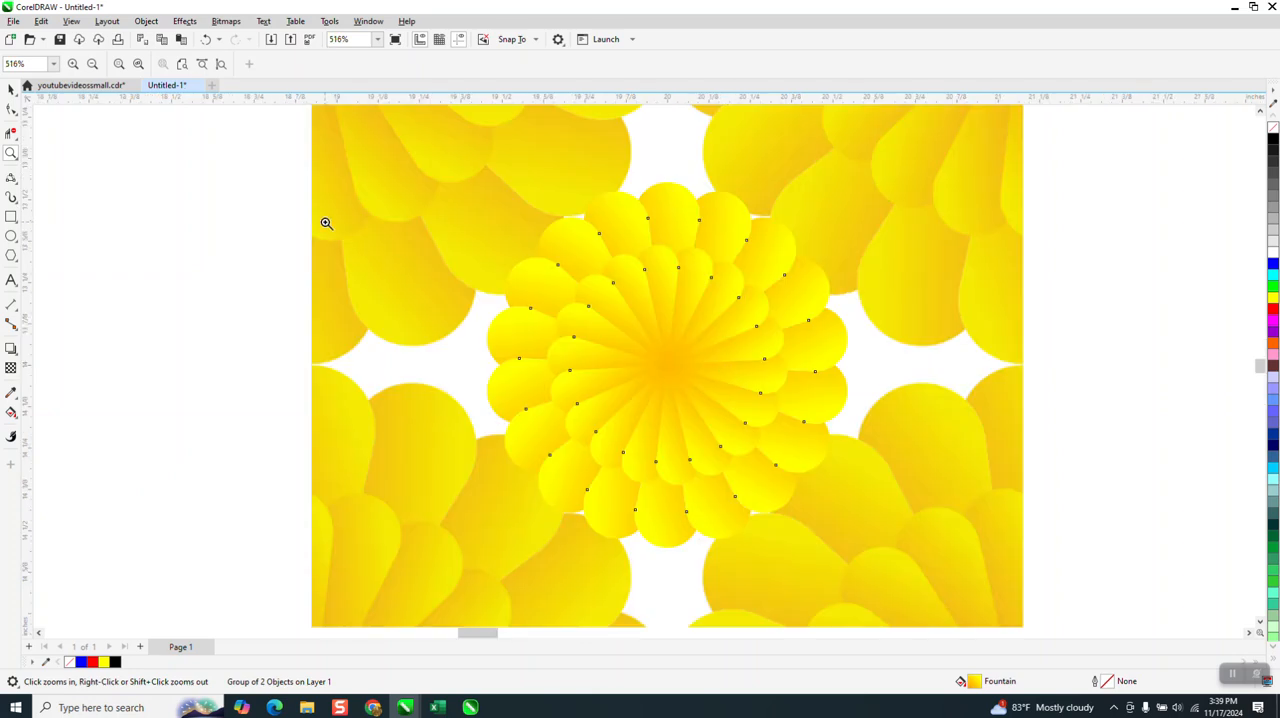
left_click(11, 89)
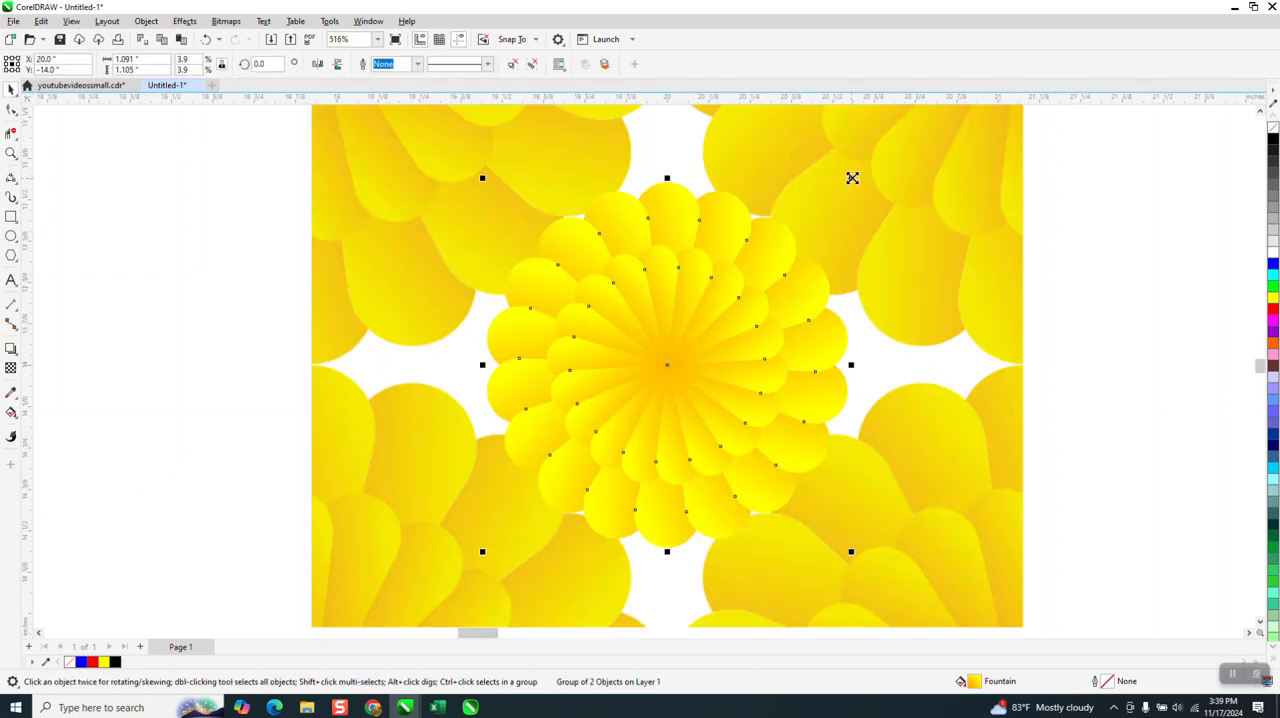
left_click_drag(851, 179, 811, 218)
scroll(762, 267, "down", 5)
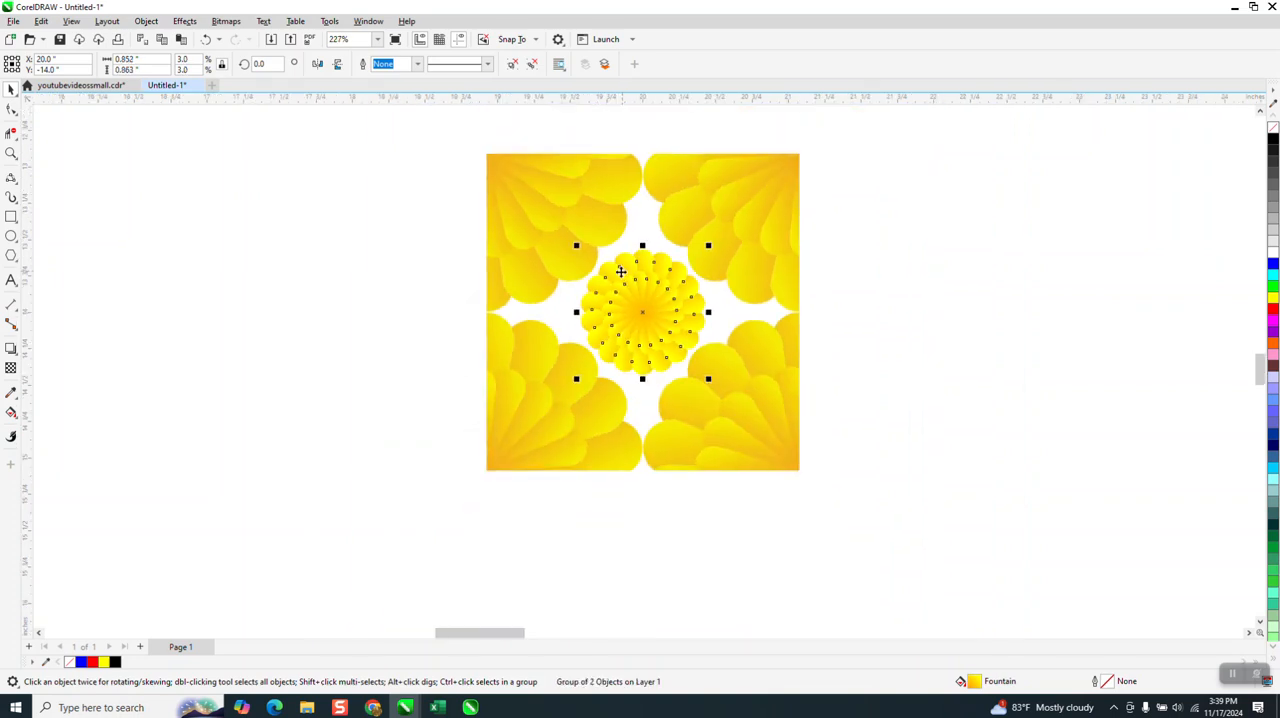
Step: Group the center flower with the offset tile, unlock the size ratio, and set the group's width to 3 inches
left_click_drag(877, 492, 877, 489)
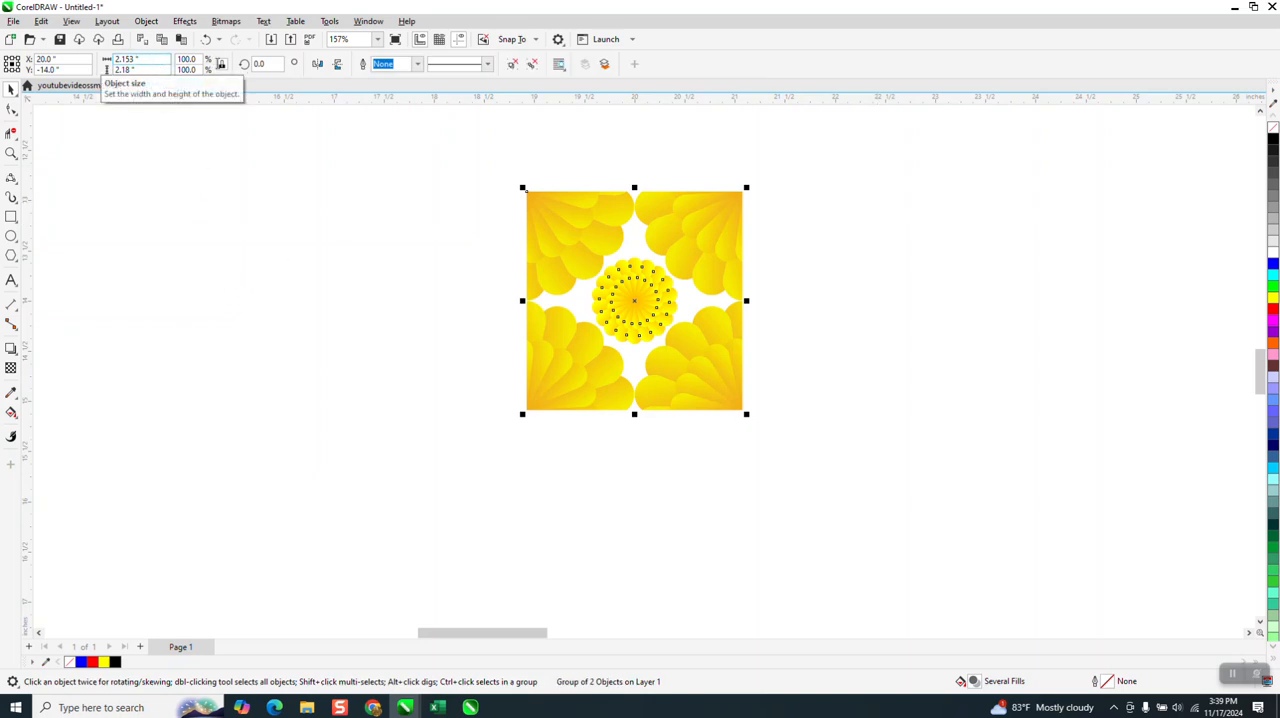
left_click(138, 59)
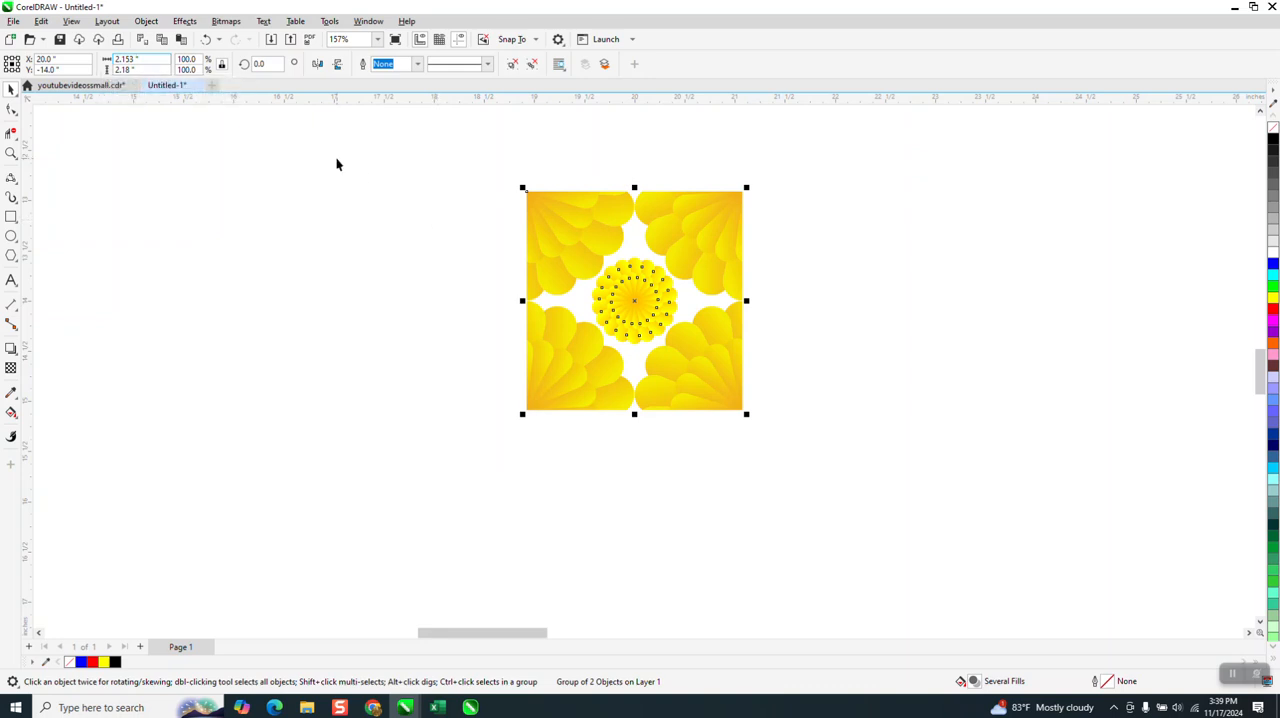
left_click(221, 65)
left_click_drag(151, 59, 88, 75)
type("3")
key("Return")
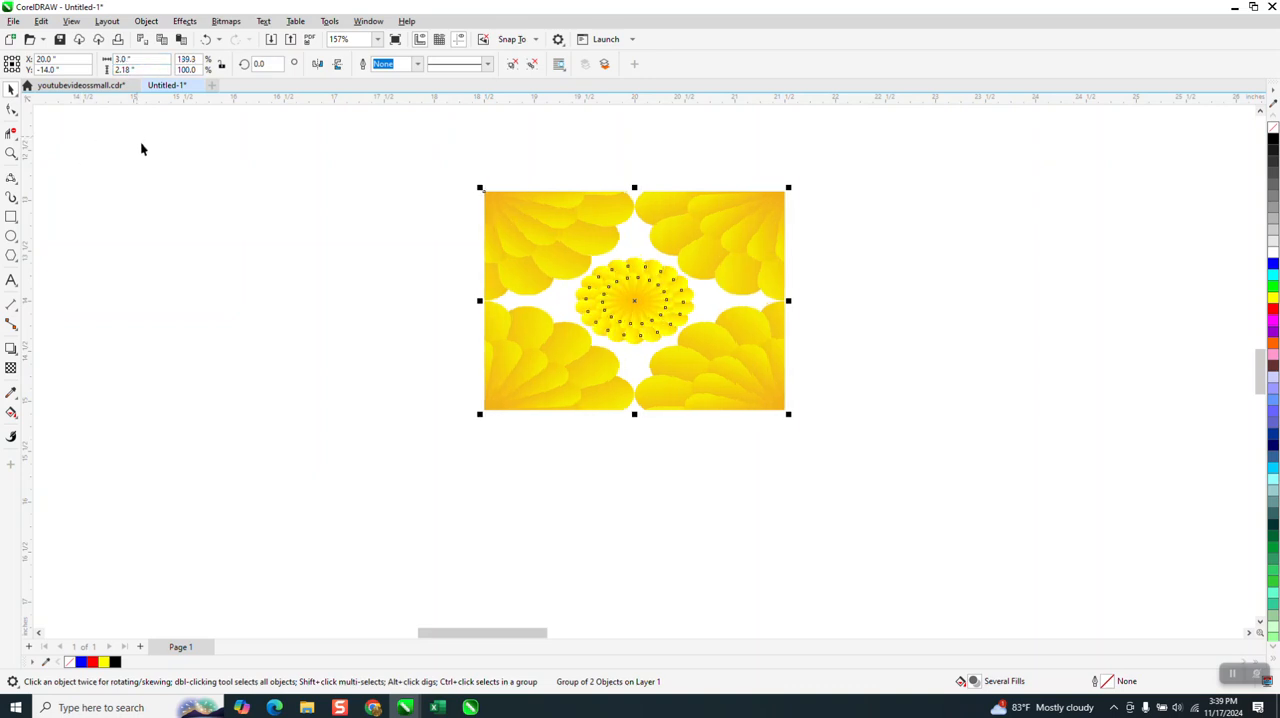
Step: Set the flower tile group's height to 3 inches to make it square, and deselect it
left_click_drag(155, 70, 112, 74)
type("3")
key("Return")
left_click(75, 250)
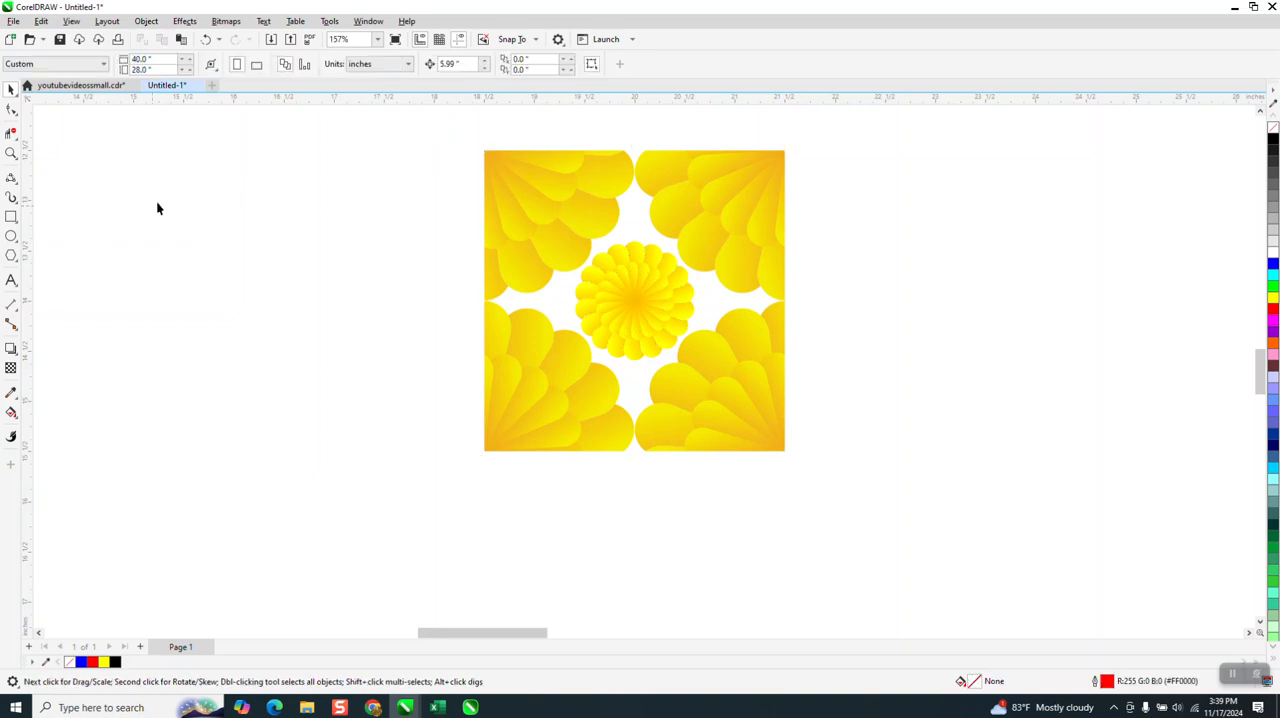
Step: Set the document's nudge distance to 2.99 inches
left_click_drag(462, 65, 415, 82)
type("2")
key("Return")
Step: Duplicate the flower tile four times to the right at 2.99-inch spacing to form a row of five slightly overlapping tiles
left_click(503, 206)
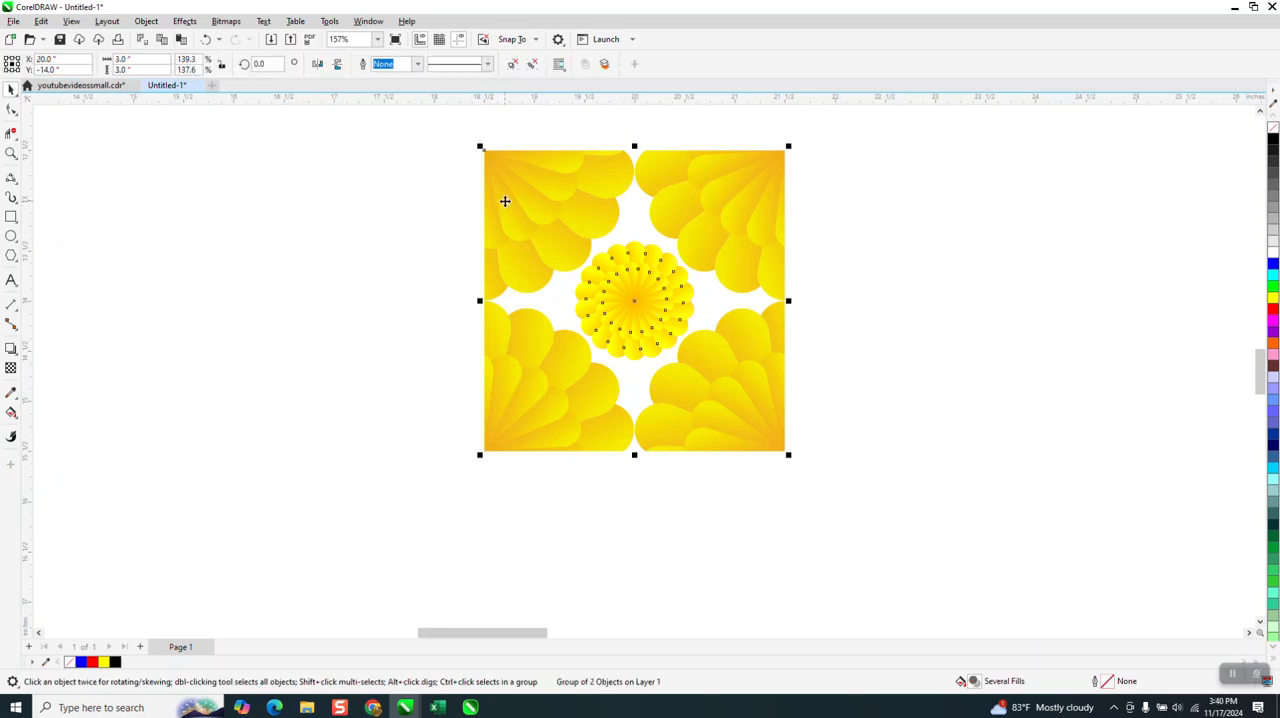
key("ctrl+d")
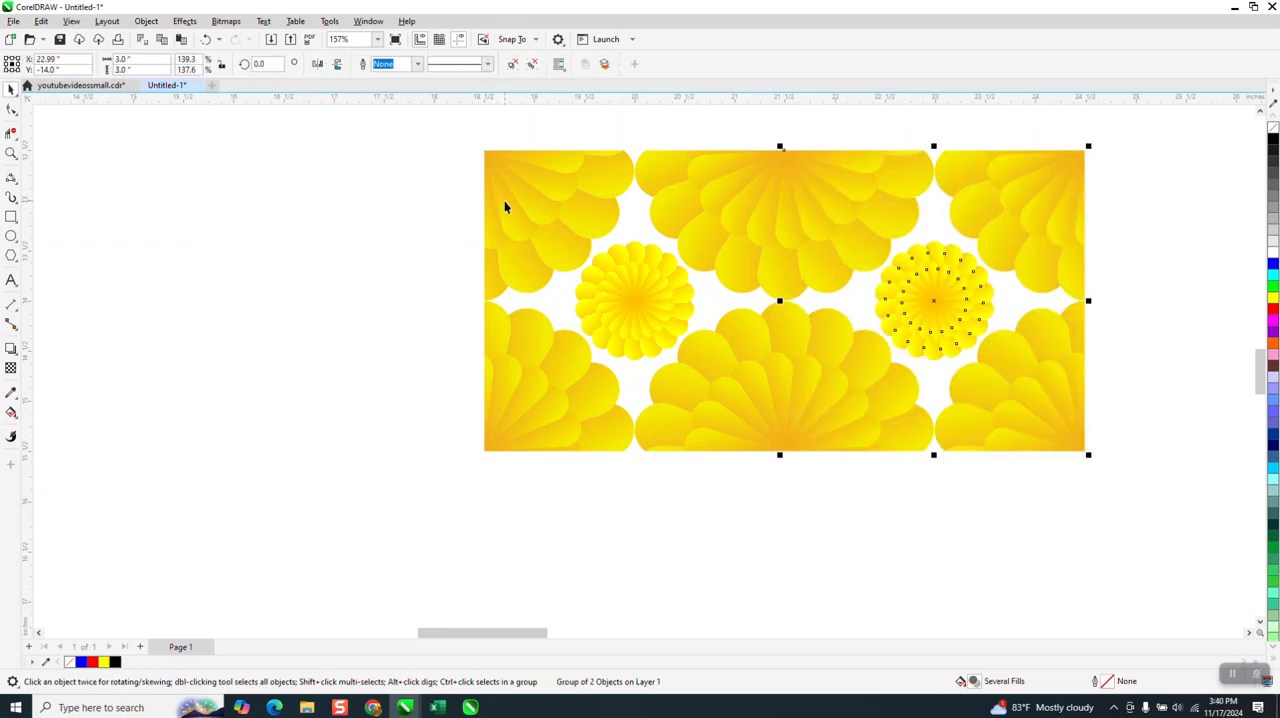
key("ctrl+d")
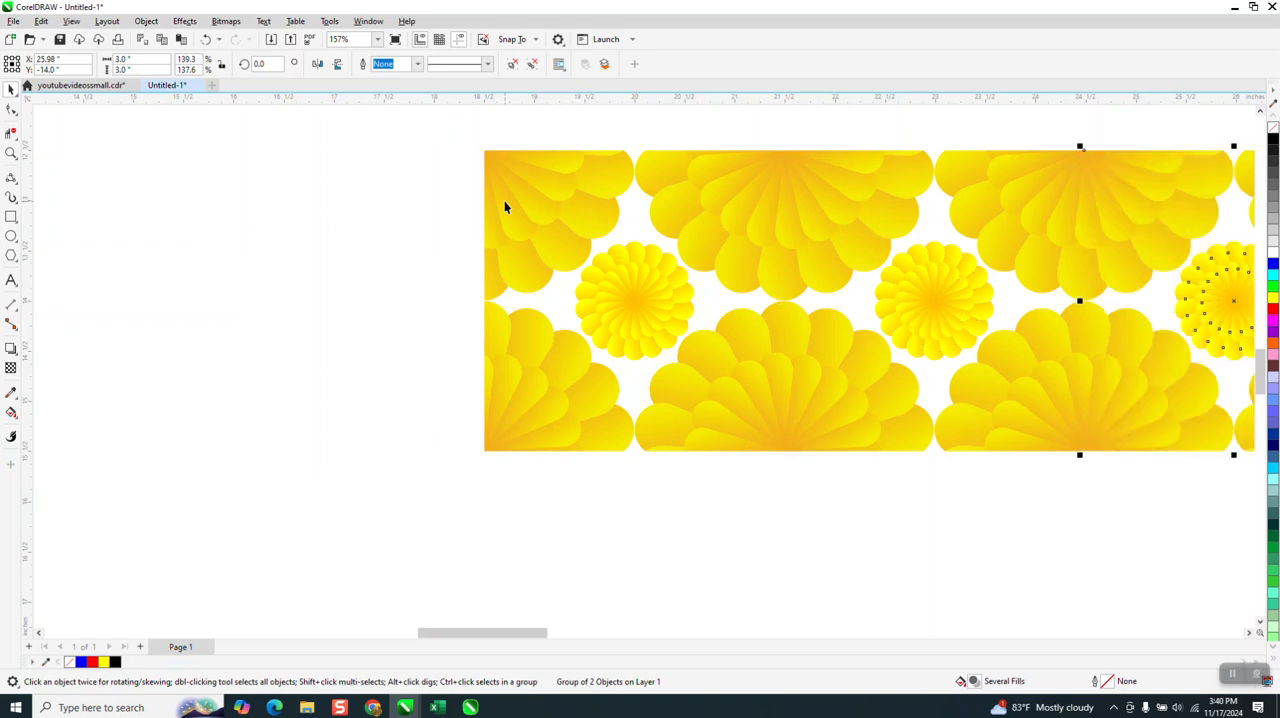
scroll(217, 300, "down", 2)
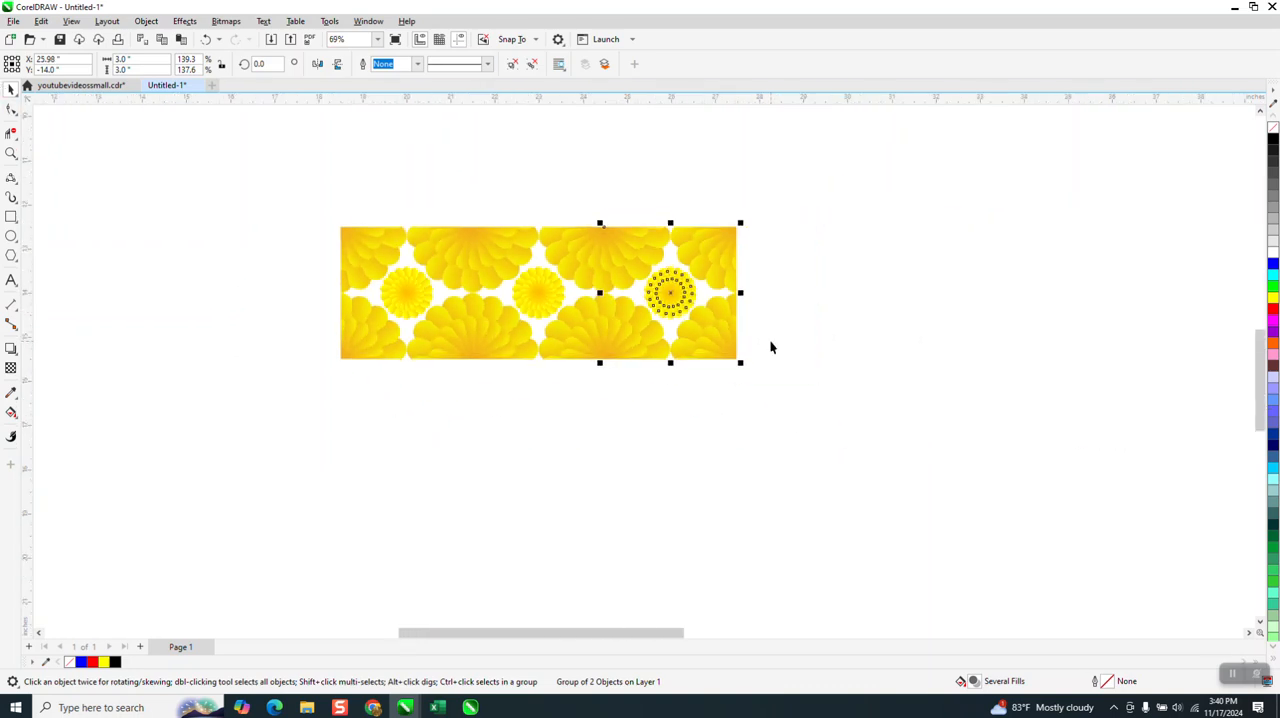
key("ctrl+d")
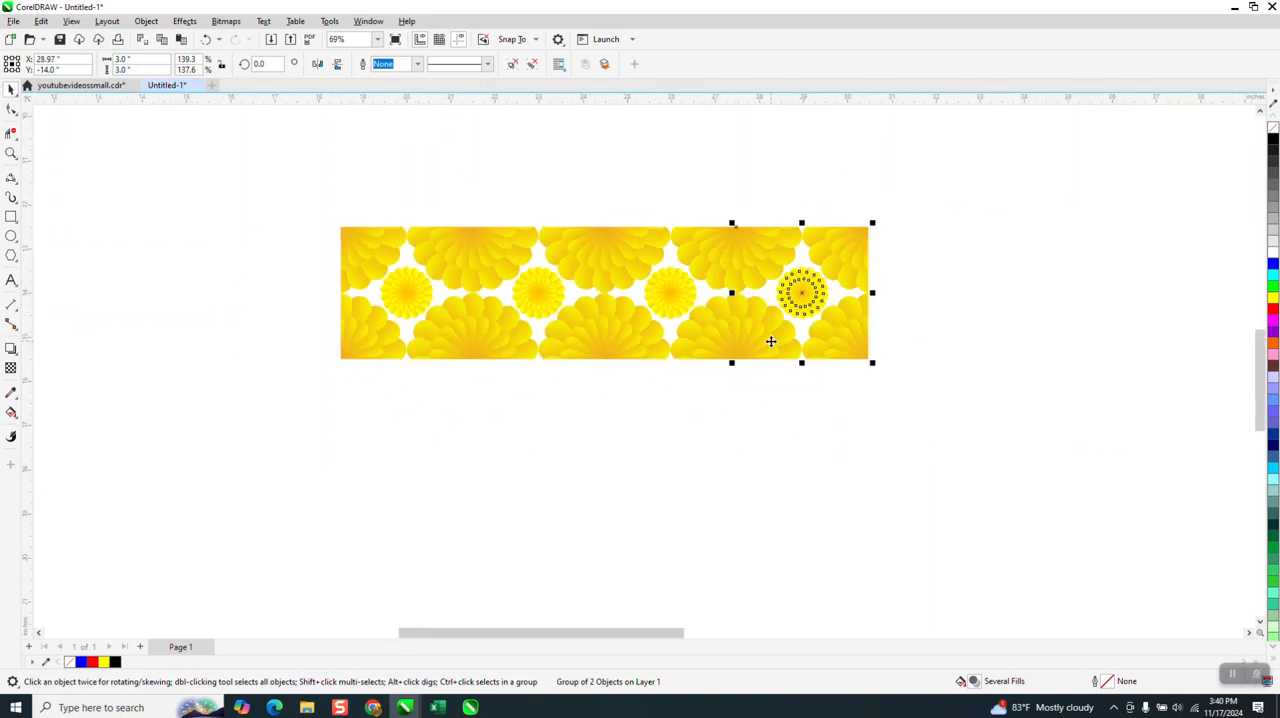
key("ctrl+d")
Step: Duplicate the whole row of five tiles downward four times at 2.99-inch spacing to build a five-by-five grid
left_click_drag(292, 191, 1141, 414)
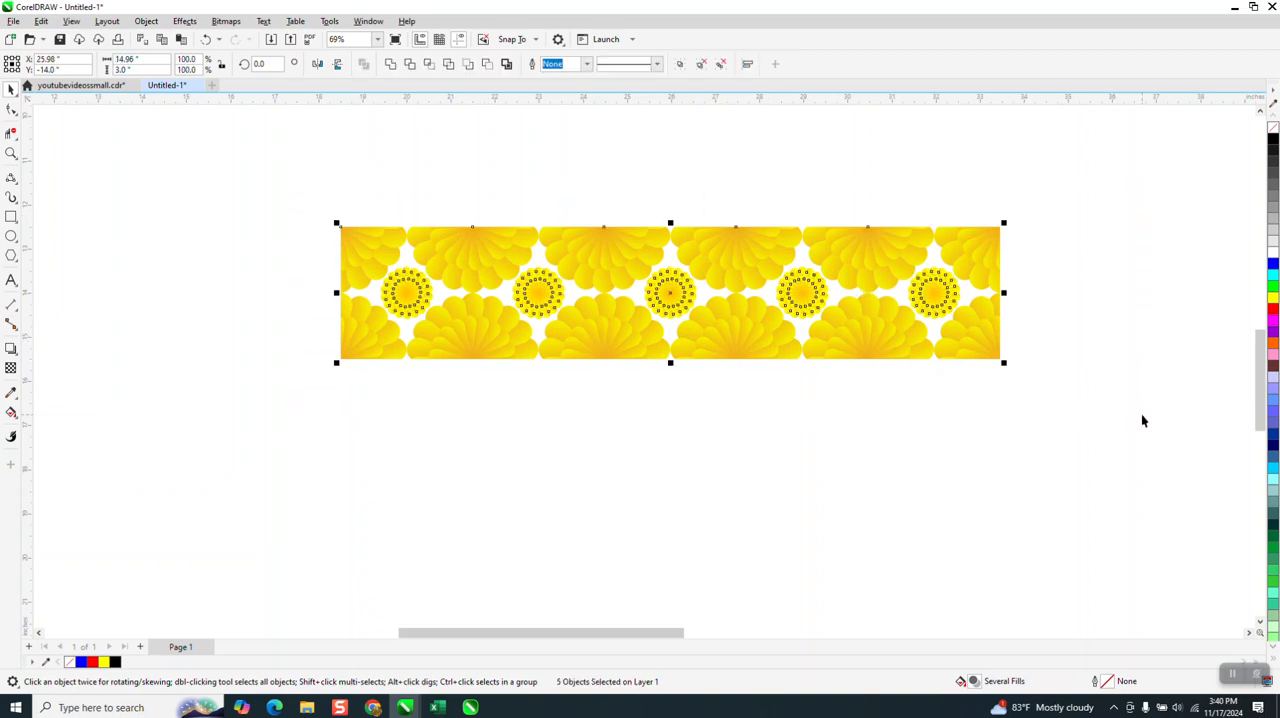
key("ctrl+d")
key("ctrl+d")
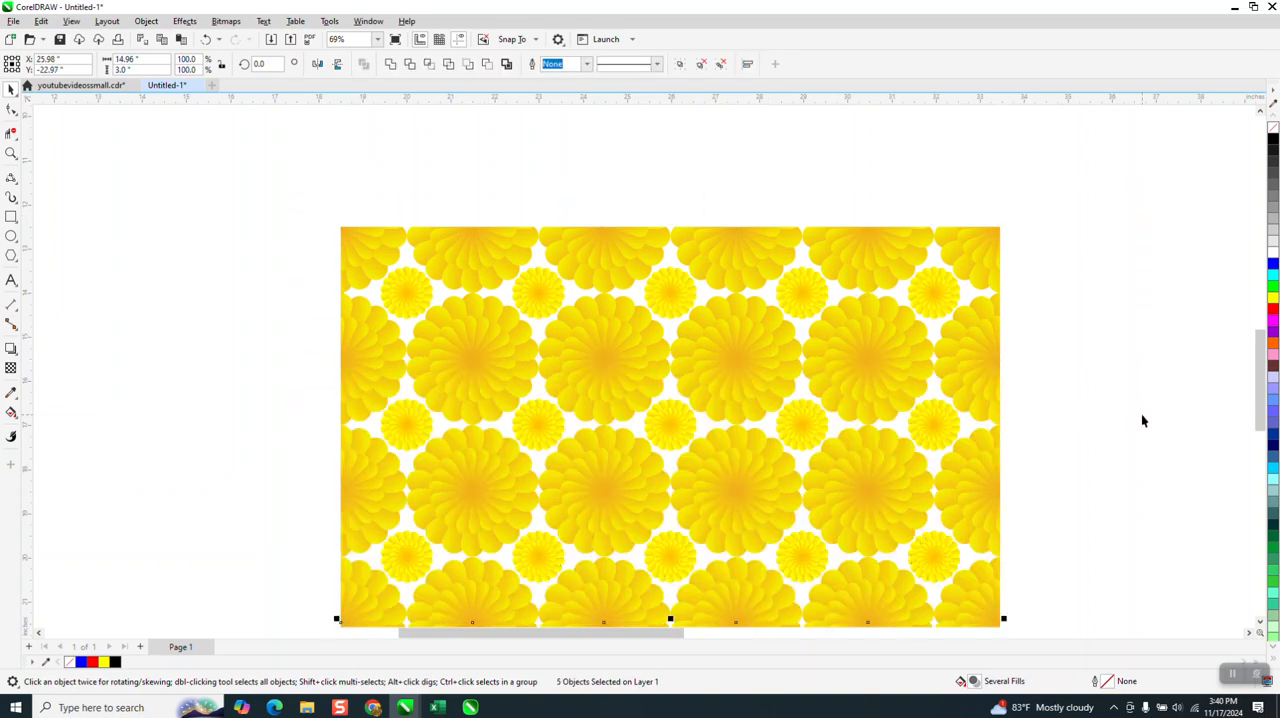
scroll(420, 160, "down", 3)
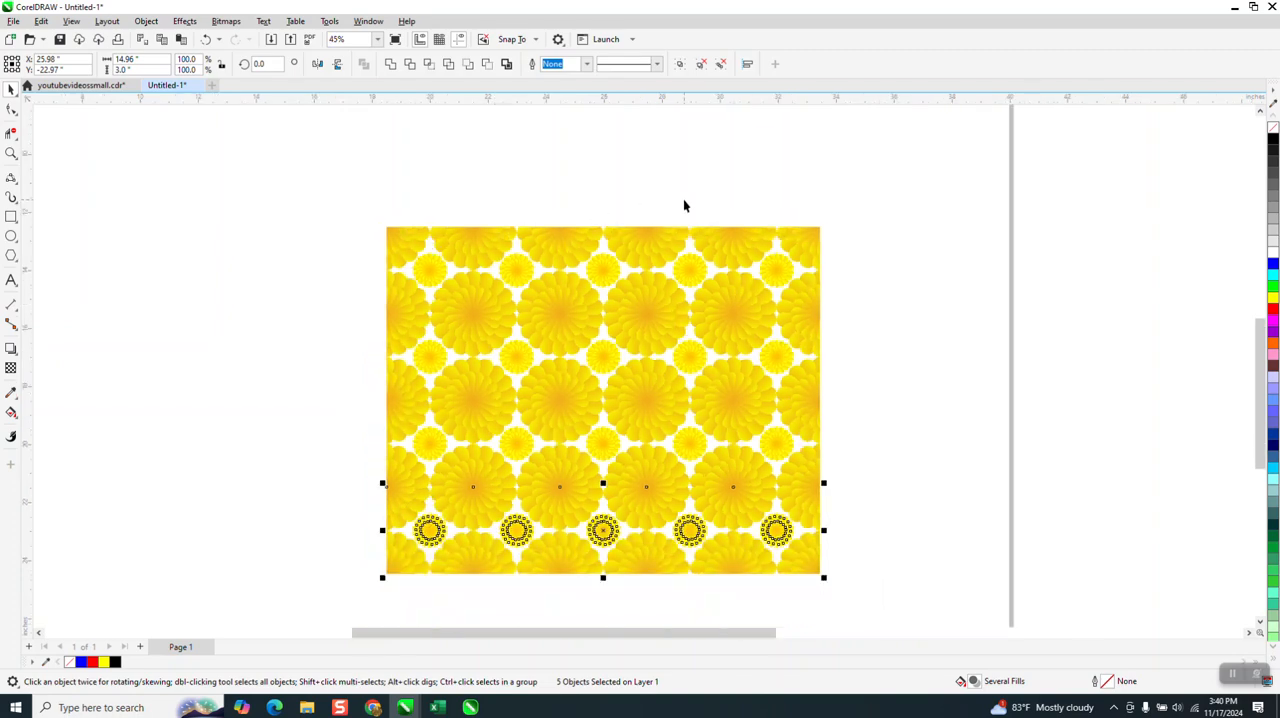
key("ctrl+d")
scroll(688, 204, "down", 1)
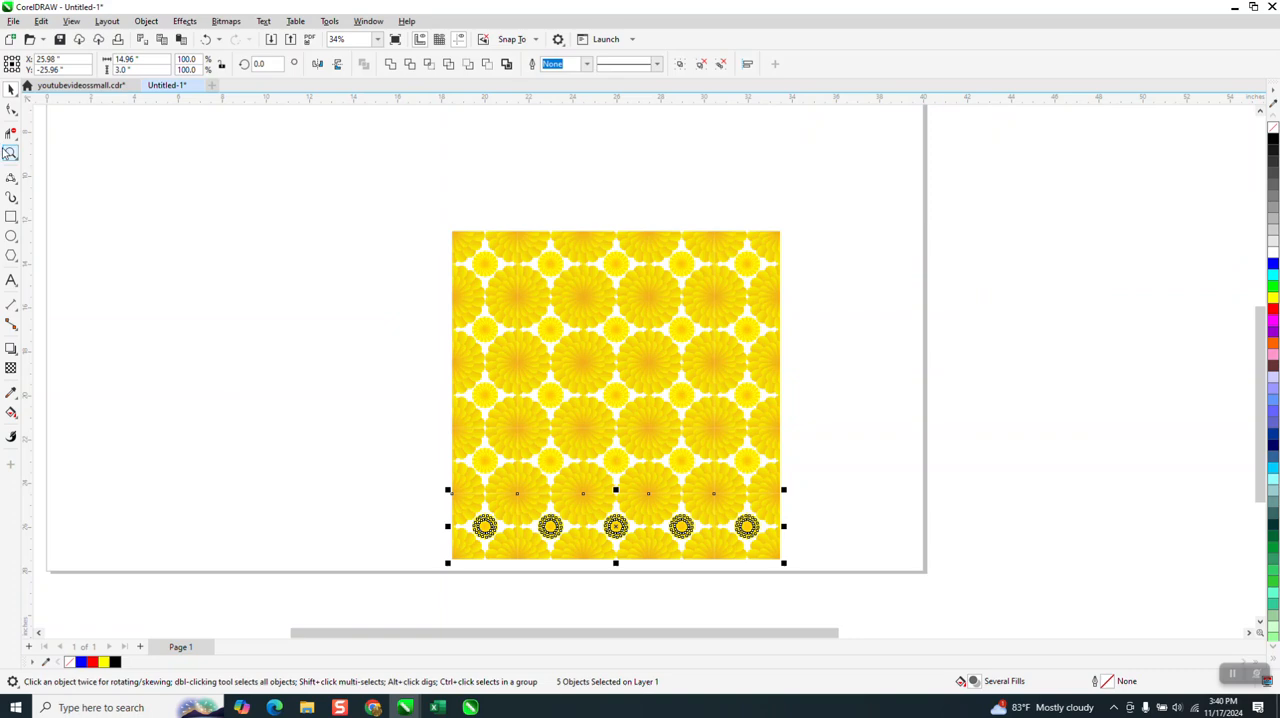
Step: Examine the seams between the tiles near the pattern's upper edge at several magnifications
left_click(11, 153)
left_click_drag(498, 228, 556, 281)
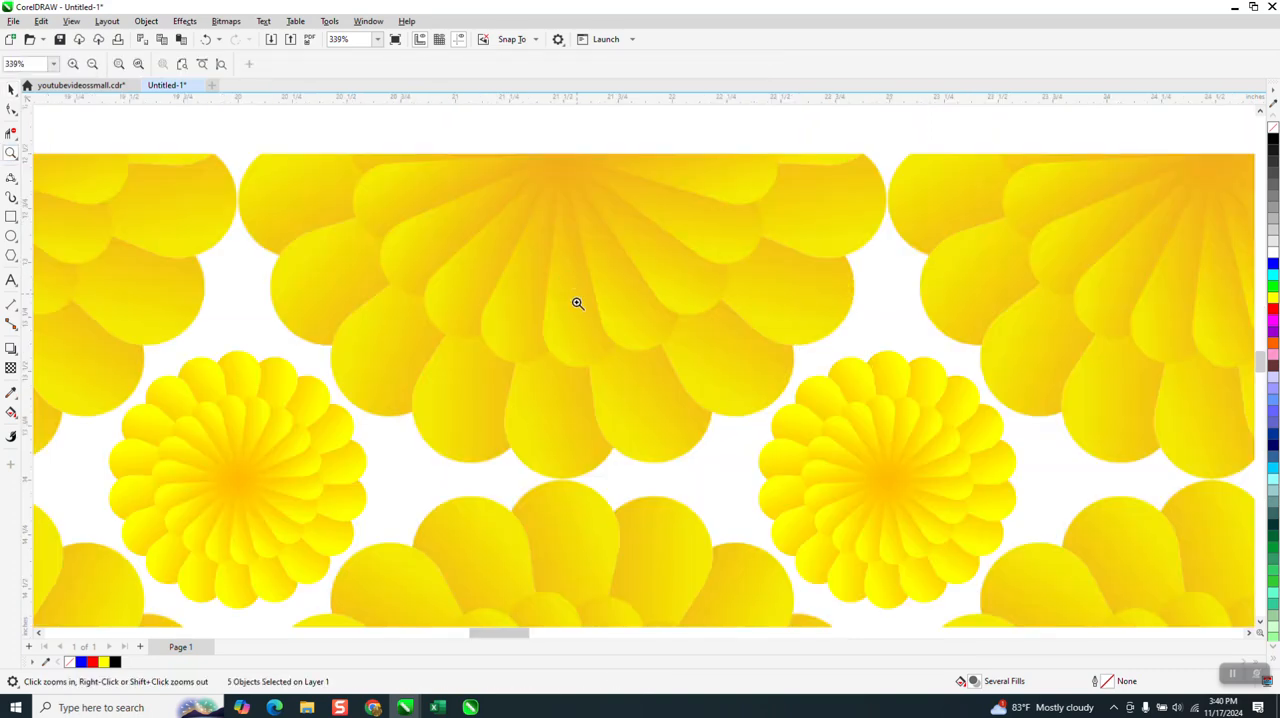
scroll(566, 346, "up", 2)
scroll(566, 337, "down", 5)
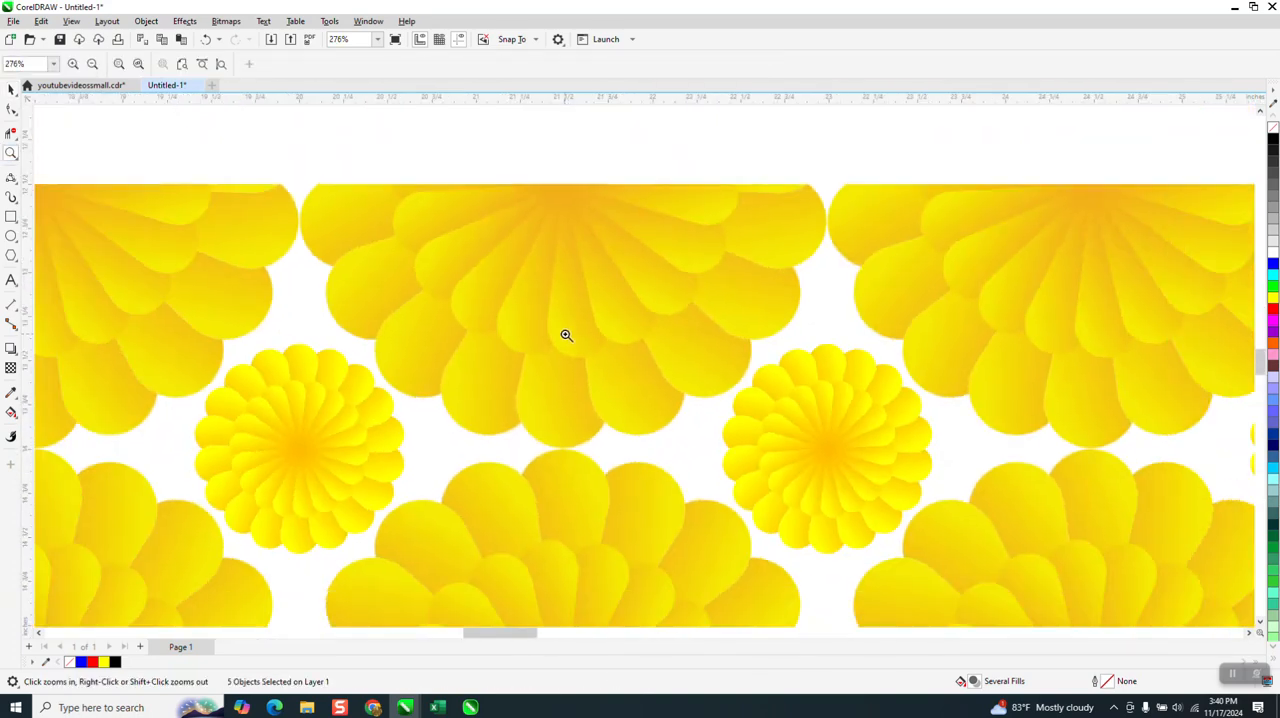
scroll(566, 335, "down", 2)
left_click(566, 335)
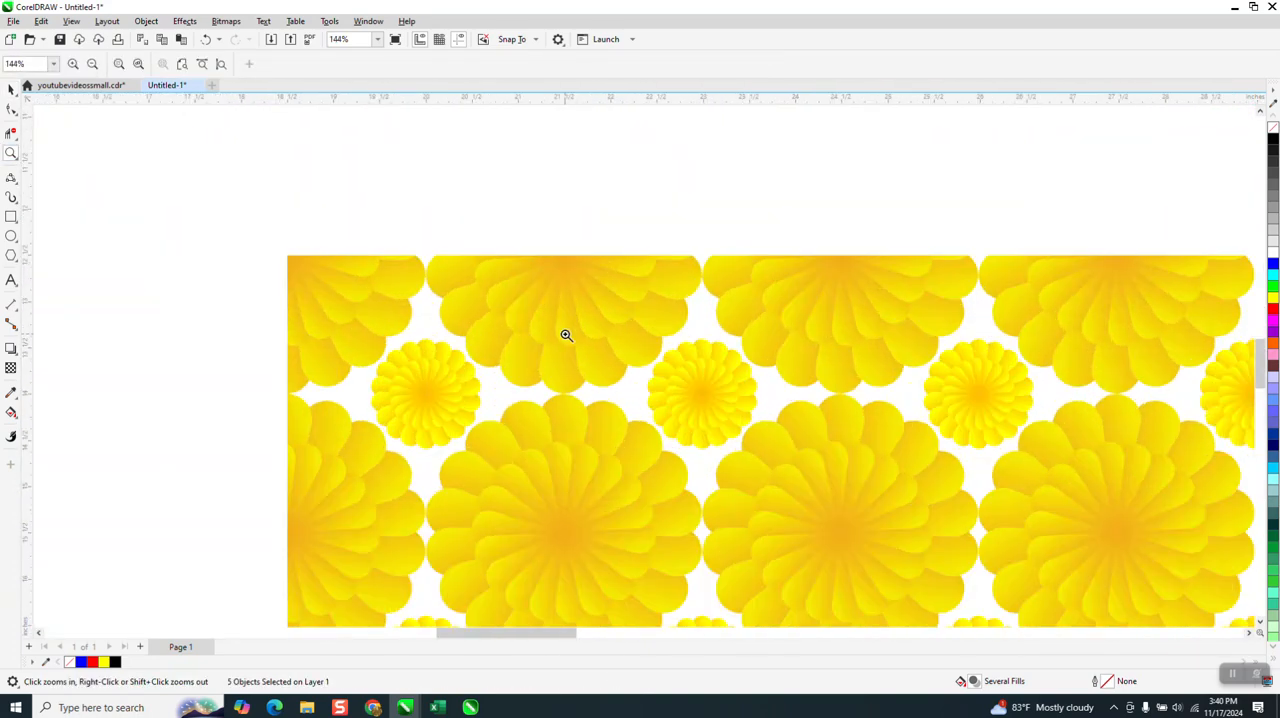
left_click(566, 335)
right_click(566, 335)
right_click(566, 335)
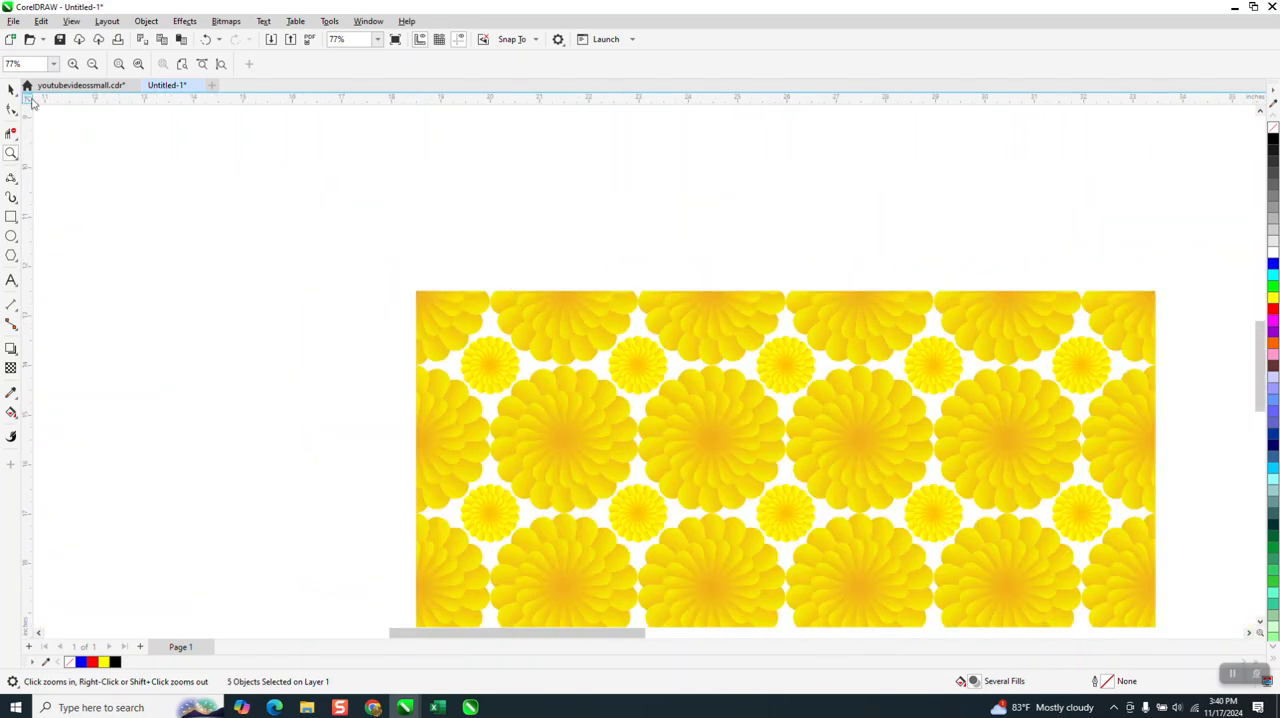
Step: Select all 25 tiles on the page, lock the size ratio, and scale the pattern to 20 inches wide
left_click(11, 90)
scroll(240, 163, "down", 2)
left_click(277, 194)
scroll(279, 166, "down", 4)
left_click_drag(278, 180, 637, 503)
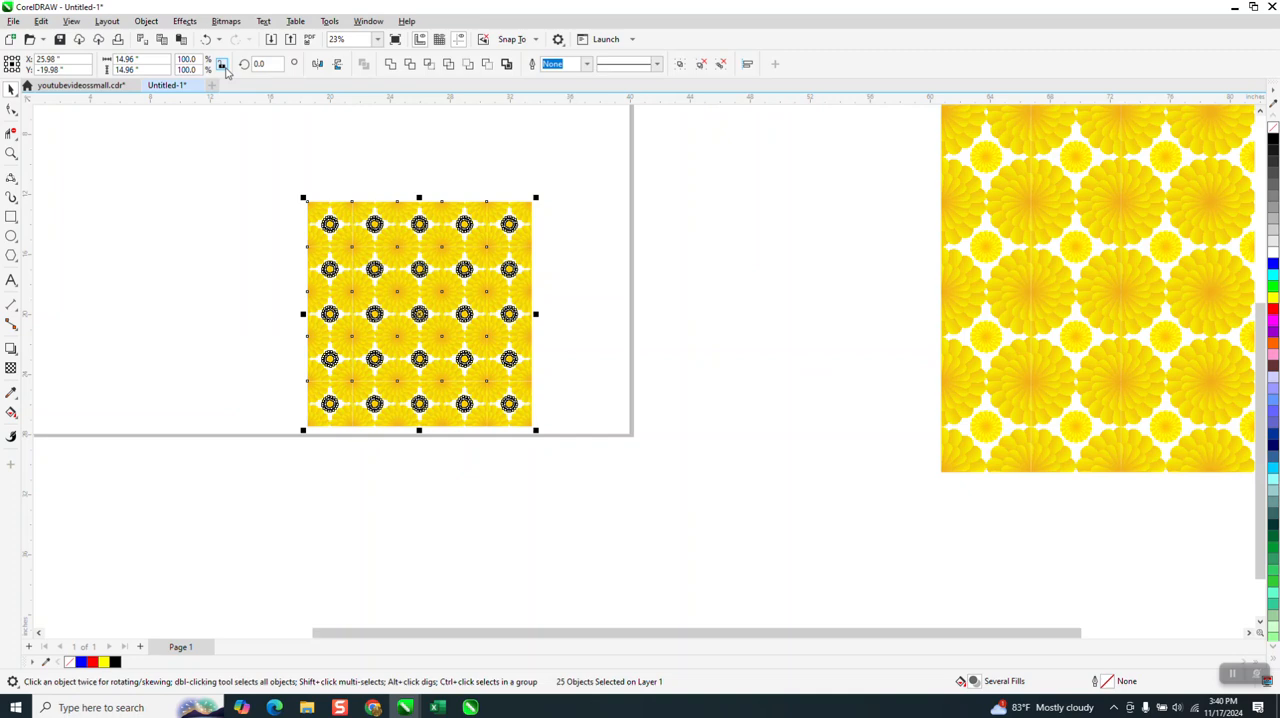
left_click(141, 63)
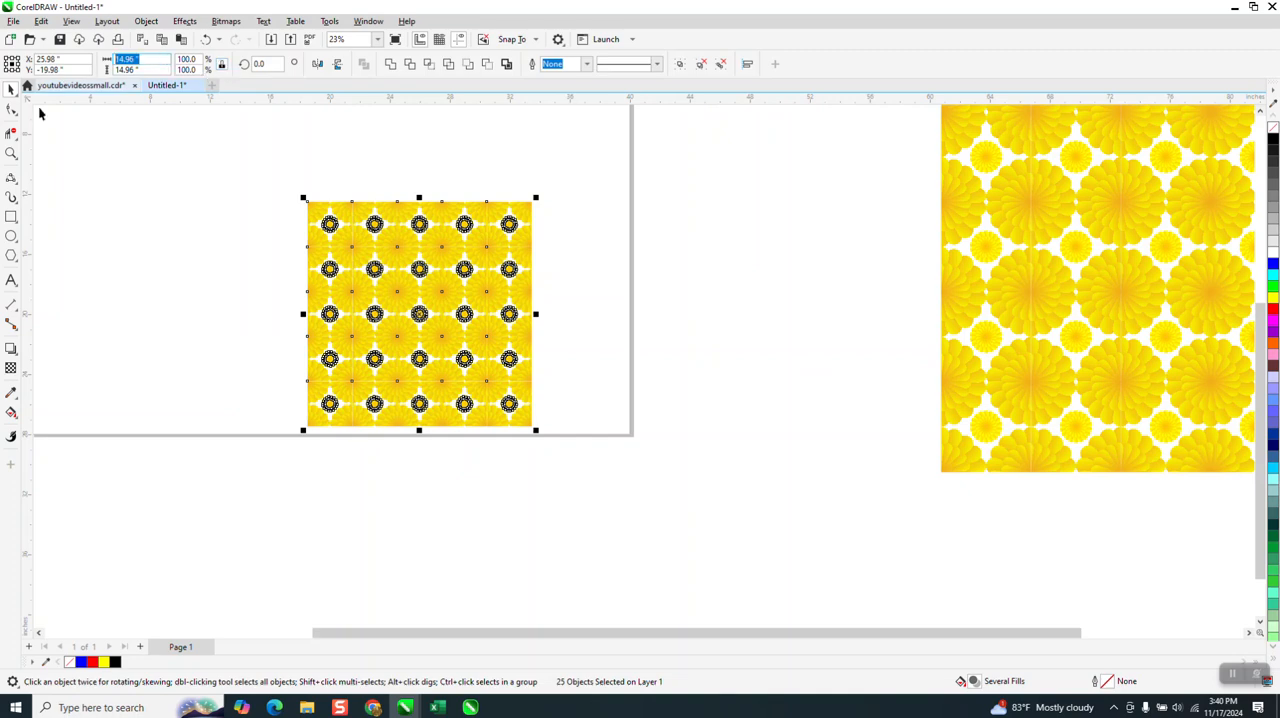
type("20")
key("Return")
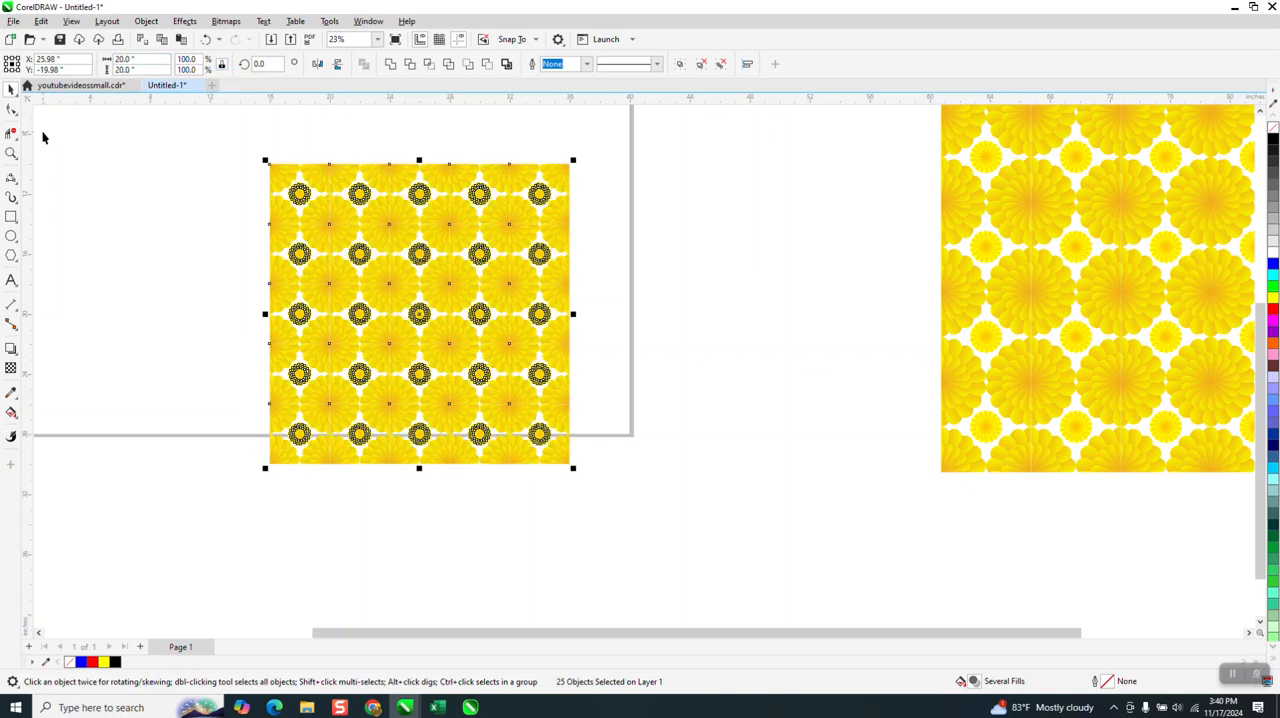
Step: Inspect the enlarged pattern for visible seams, both with the tiles selected and with nothing selected
left_click(12, 154)
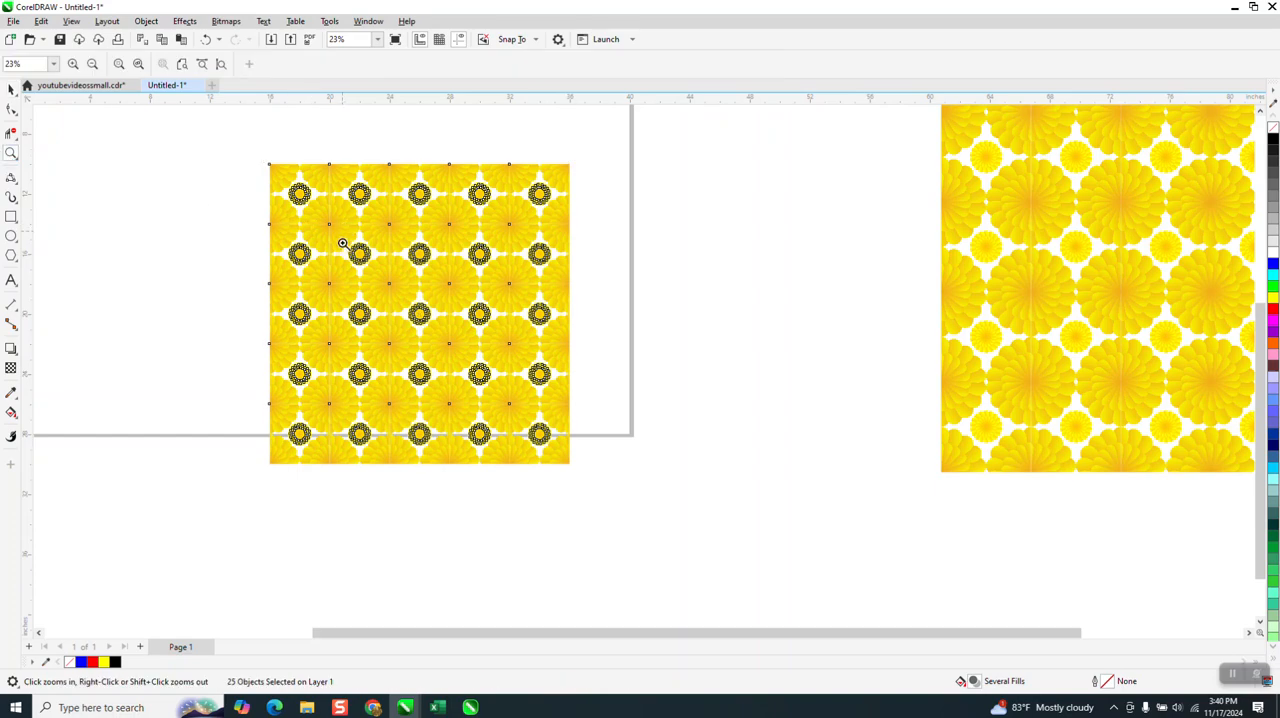
left_click_drag(340, 225, 408, 291)
scroll(500, 206, "down", 6)
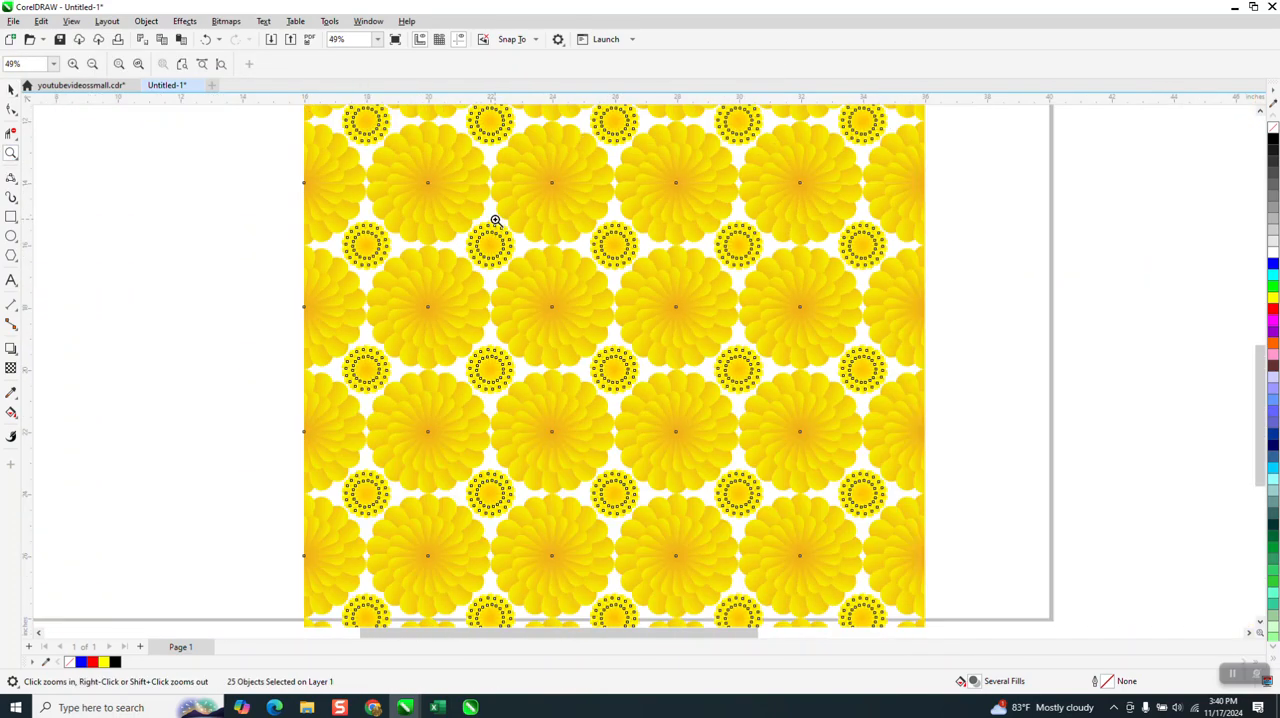
left_click(11, 89)
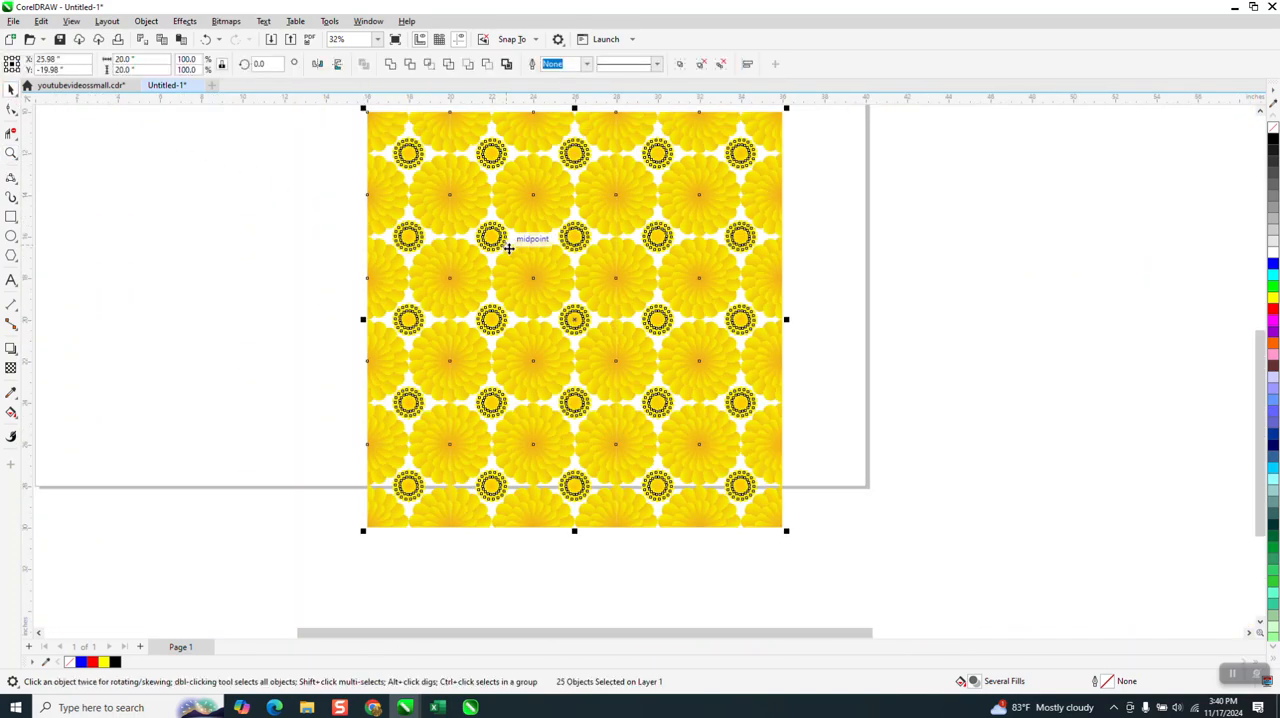
left_click(307, 221)
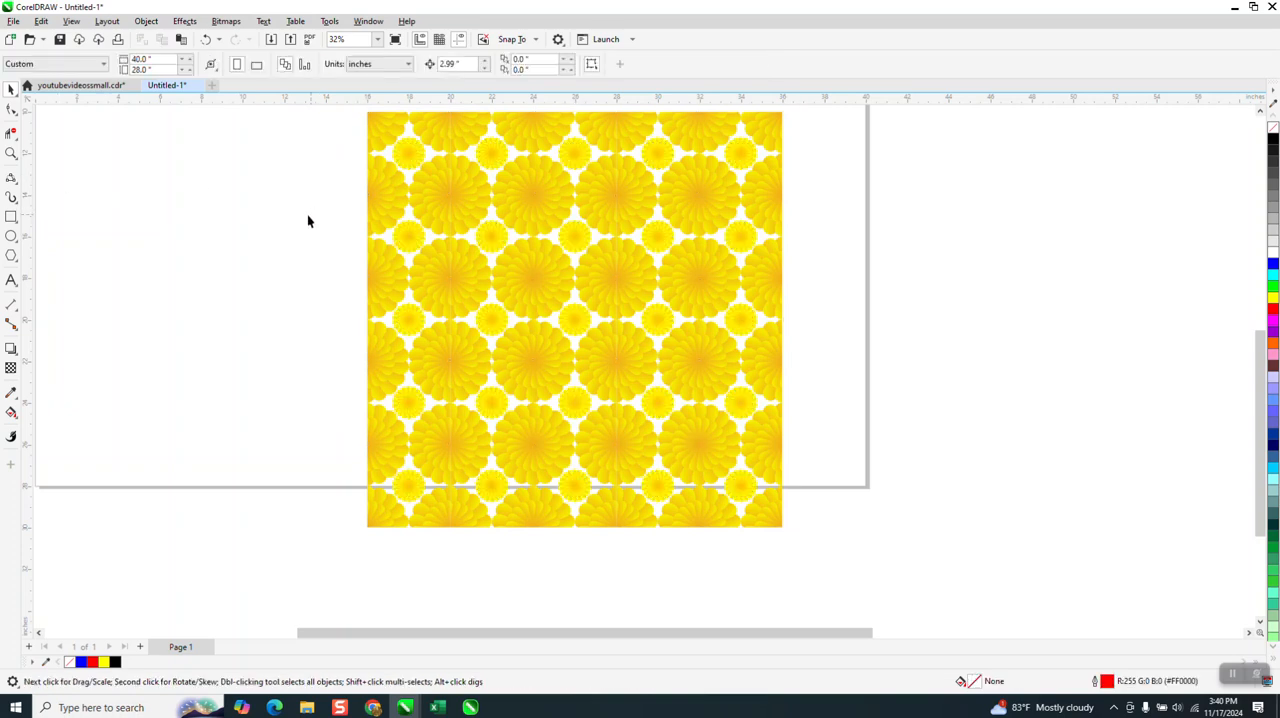
left_click(11, 152)
left_click_drag(354, 214, 498, 272)
scroll(501, 265, "down", 3)
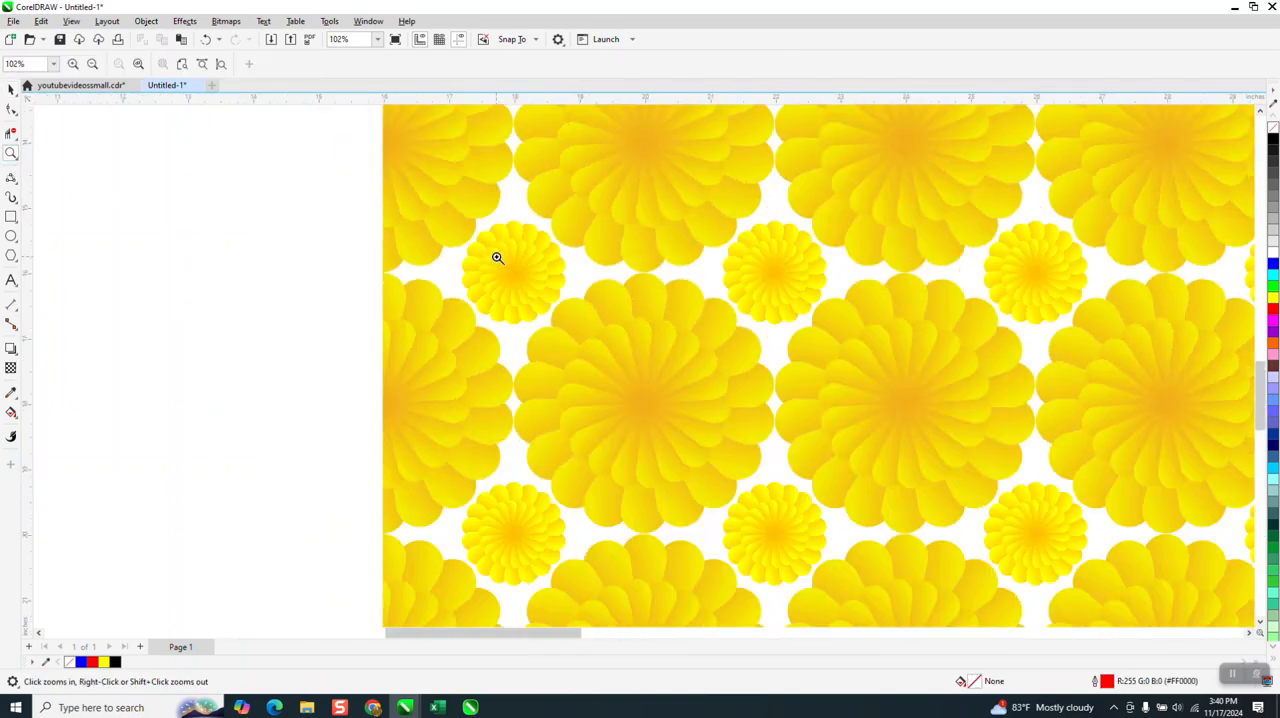
scroll(501, 260, "down", 1)
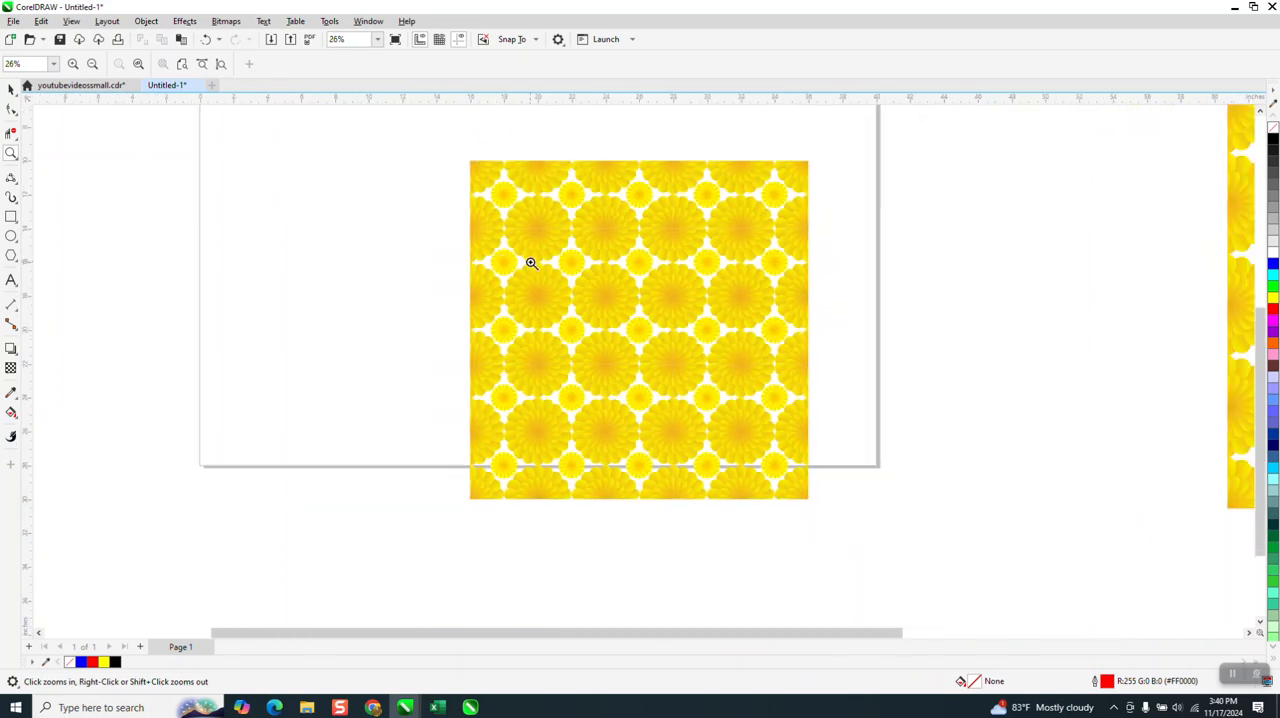